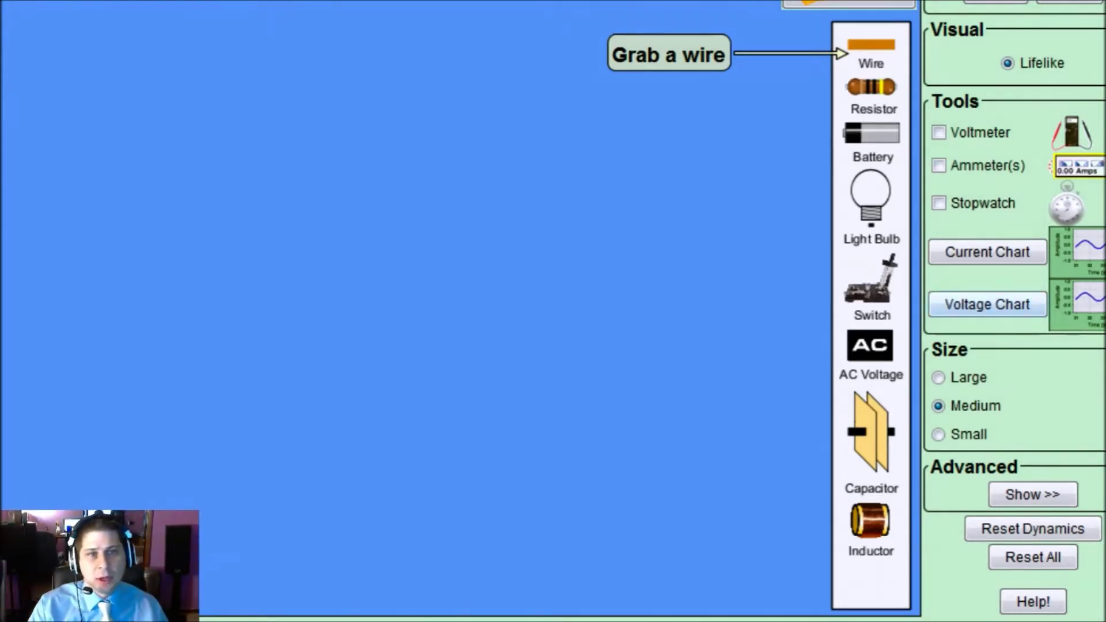
# Place two batteries joined end to end and attach a wire to their left end
pyautogui.moveTo(871, 133); pyautogui.dragTo(465, 444)
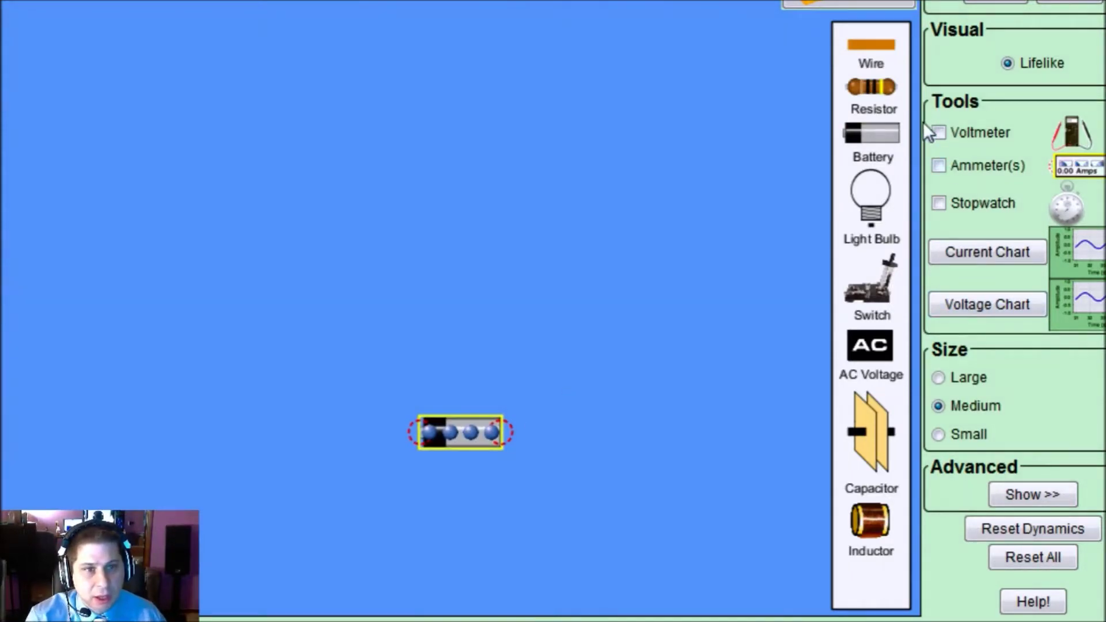
pyautogui.moveTo(877, 133); pyautogui.dragTo(550, 443)
pyautogui.moveTo(463, 444); pyautogui.dragTo(396, 405)
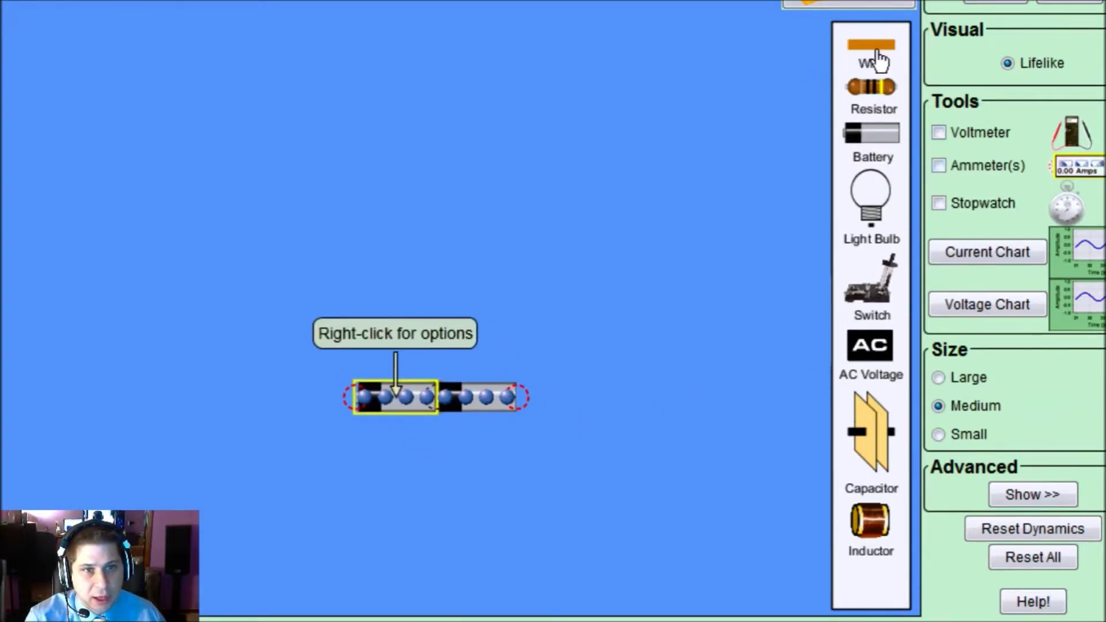
pyautogui.moveTo(871, 55); pyautogui.dragTo(182, 405)
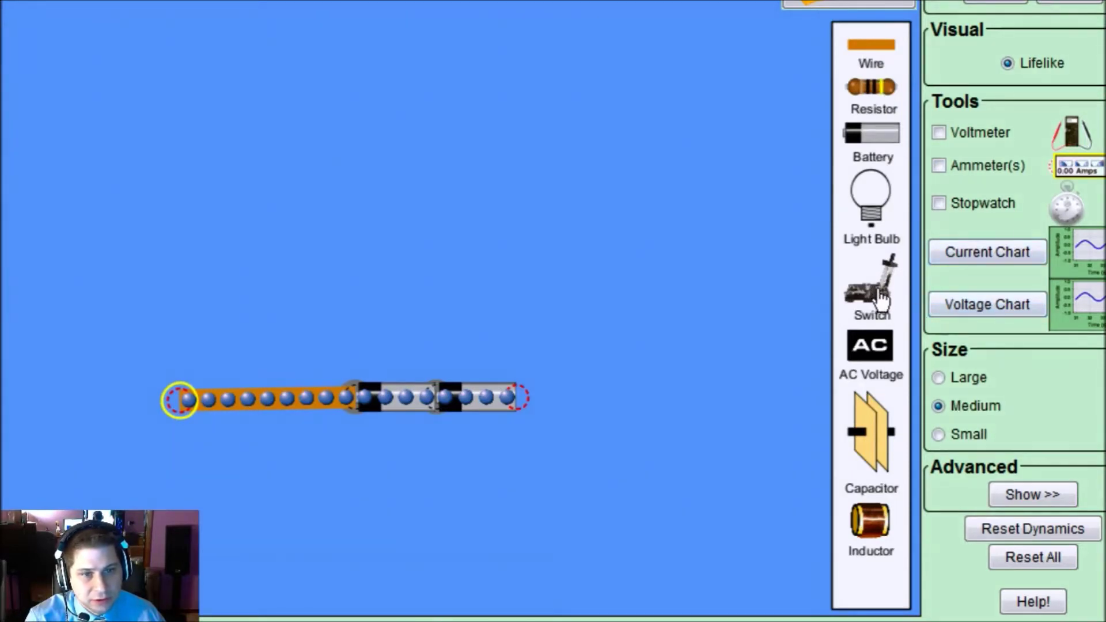
# Add a light bulb on the left, wired up from the batteries and across to the right
pyautogui.moveTo(871, 213); pyautogui.dragTo(305, 218)
pyautogui.moveTo(267, 162); pyautogui.dragTo(199, 161)
pyautogui.moveTo(871, 49); pyautogui.dragTo(186, 249)
pyautogui.moveTo(887, 44); pyautogui.dragTo(301, 180)
pyautogui.moveTo(371, 163); pyautogui.dragTo(412, 194)
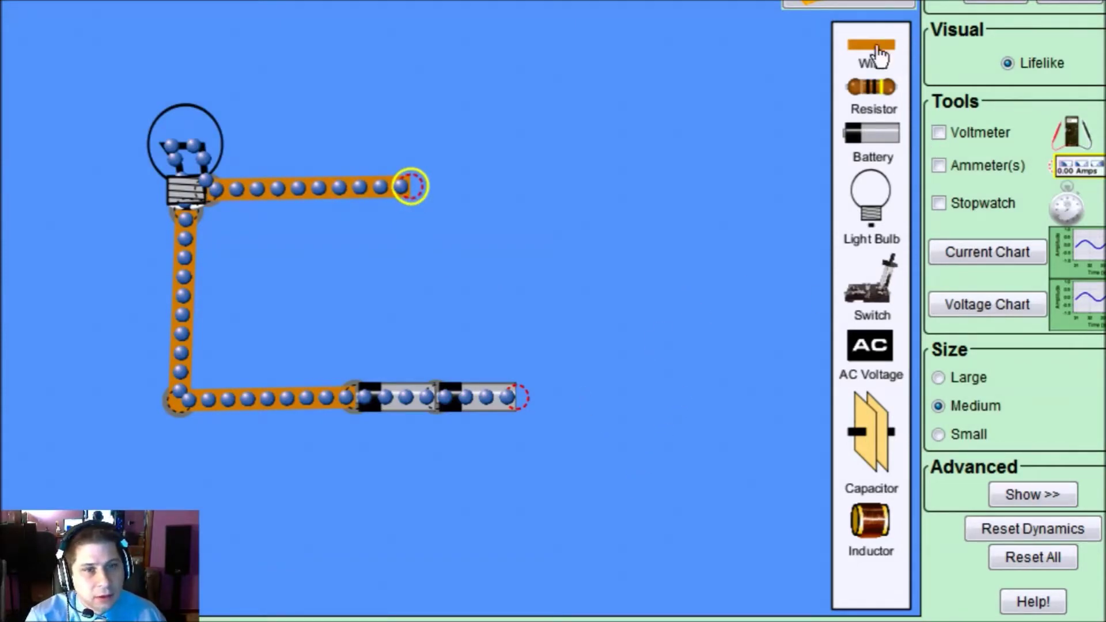
# Add a switch on the top wire and extend wires from its free end
pyautogui.moveTo(871, 300); pyautogui.dragTo(462, 197)
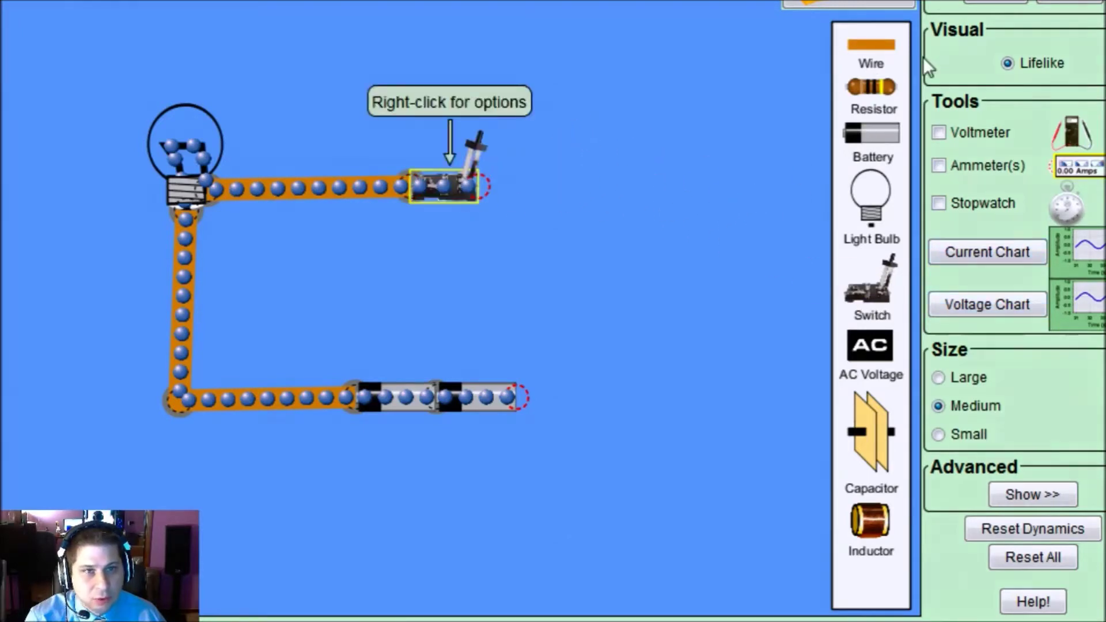
pyautogui.moveTo(858, 55); pyautogui.dragTo(556, 198)
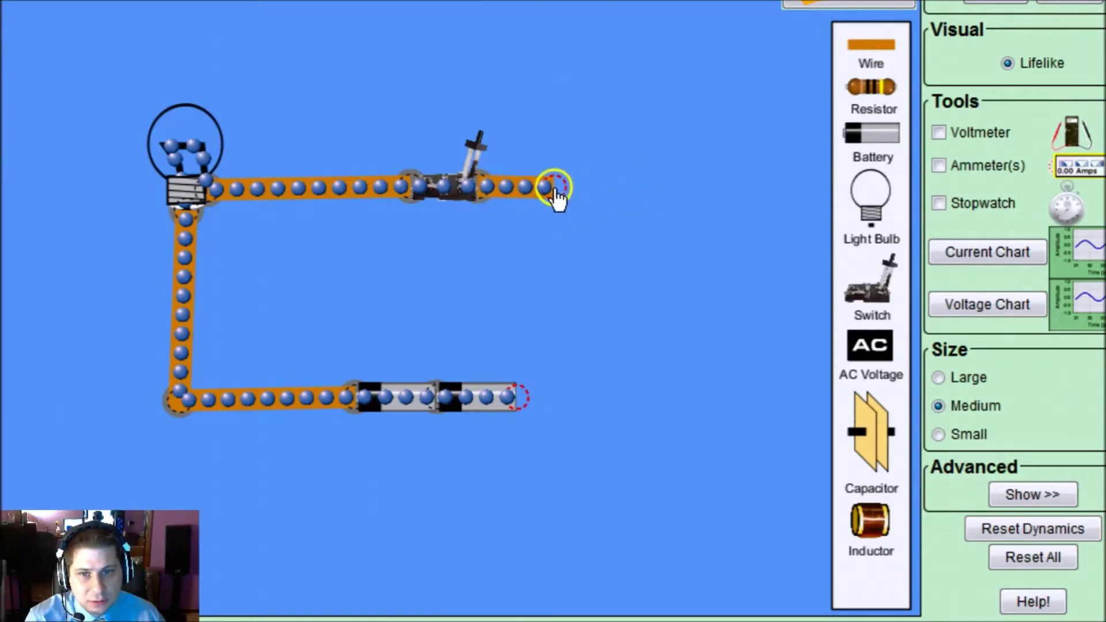
pyautogui.moveTo(867, 49); pyautogui.dragTo(552, 404)
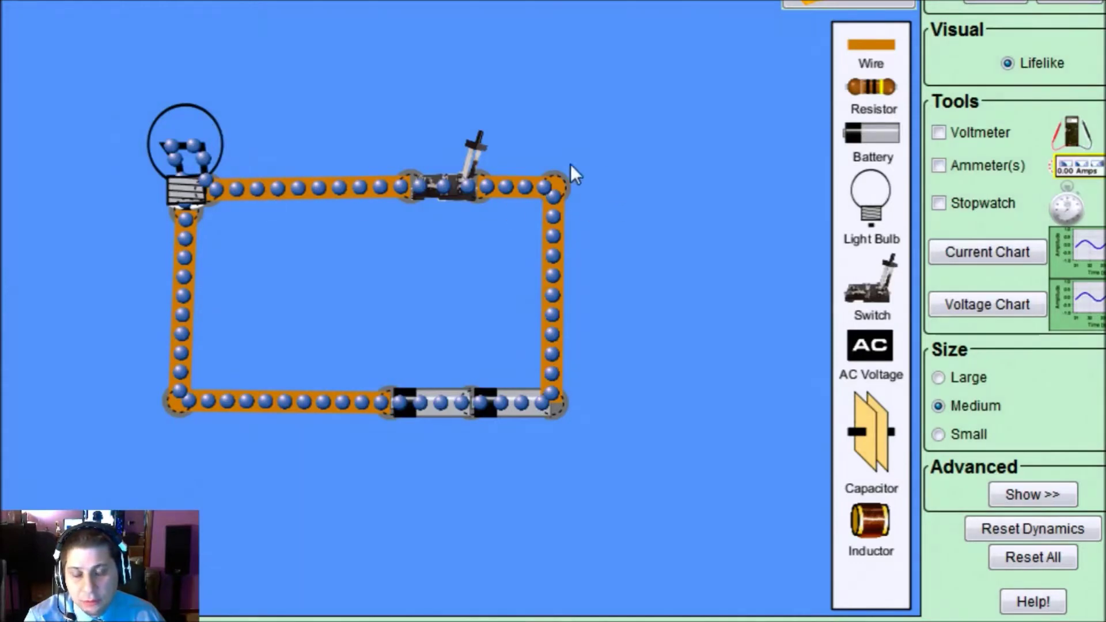
# Close the switch so the completed loop lights the bulb
pyautogui.moveTo(476, 153); pyautogui.dragTo(390, 218)
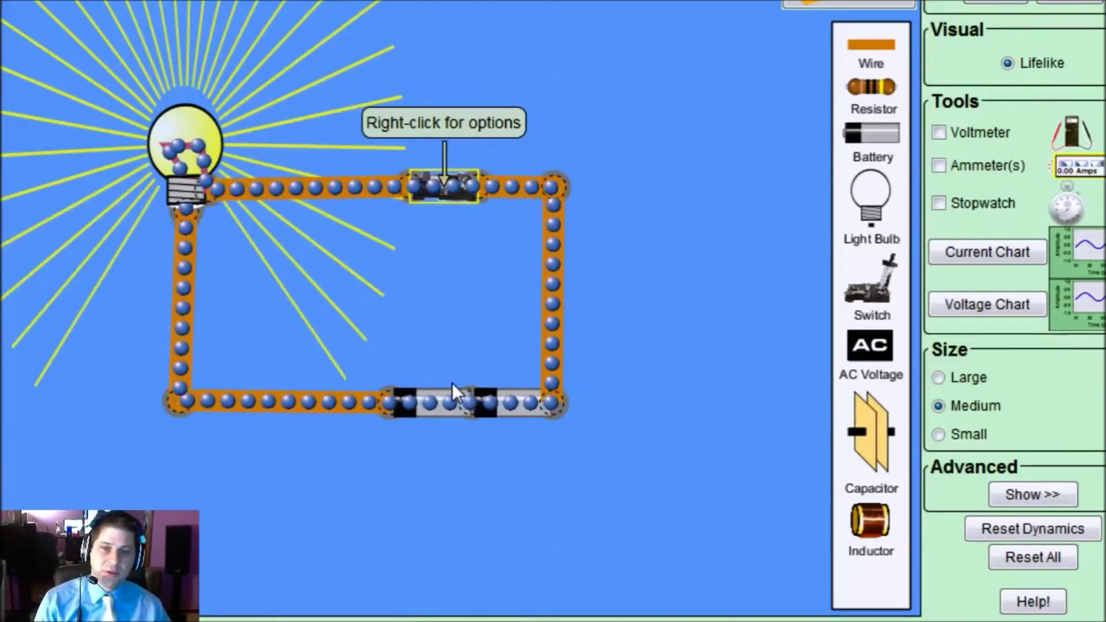
# Remove both batteries from the circuit
pyautogui.rightClick(454, 415)
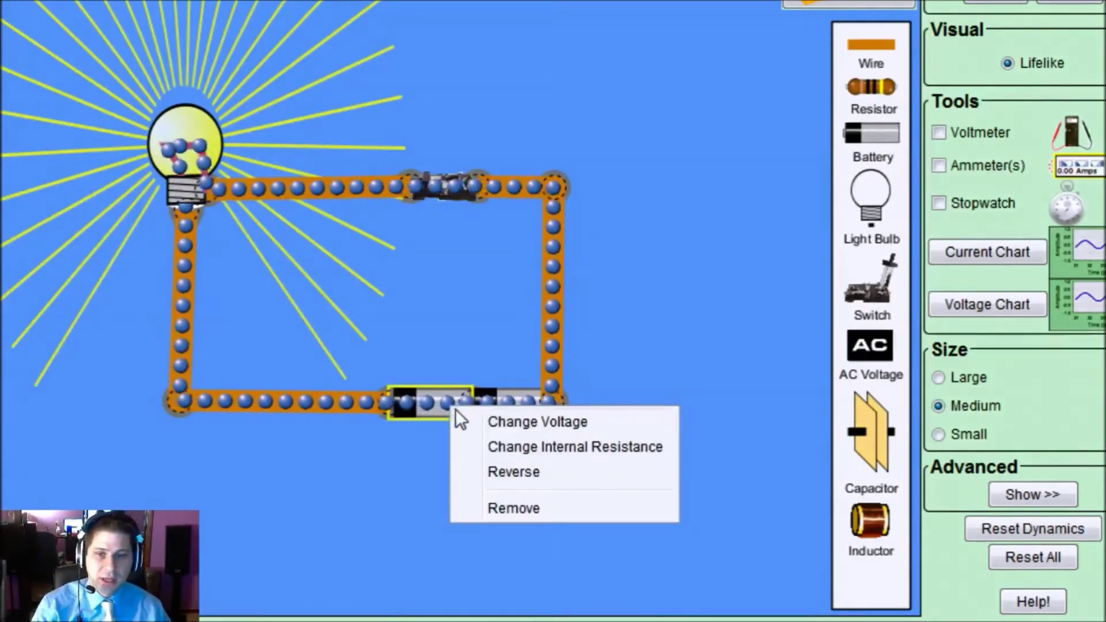
pyautogui.click(547, 511)
pyautogui.rightClick(525, 401)
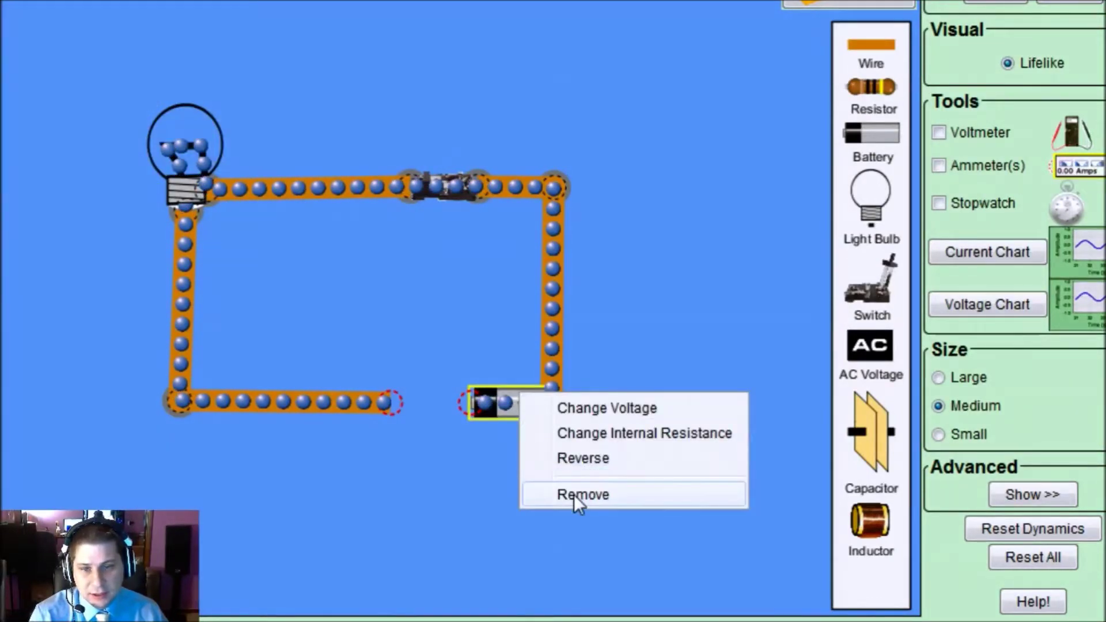
pyautogui.click(574, 495)
# Put an AC voltage source in the gap and wire it in to close the loop
pyautogui.moveTo(870, 348); pyautogui.dragTo(452, 399)
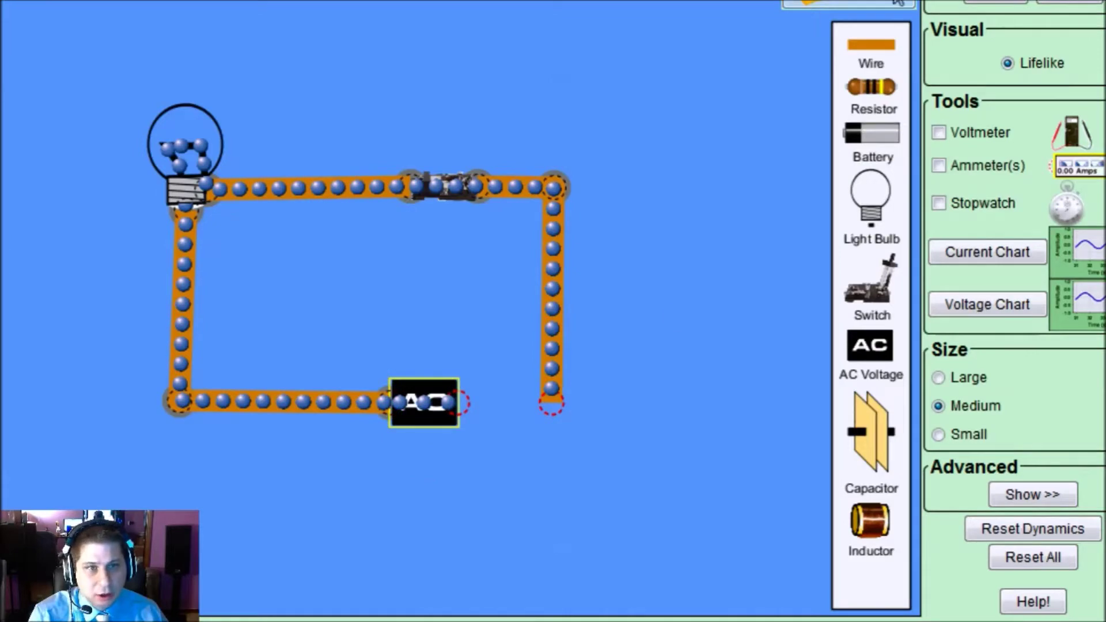
pyautogui.moveTo(871, 47); pyautogui.dragTo(497, 536)
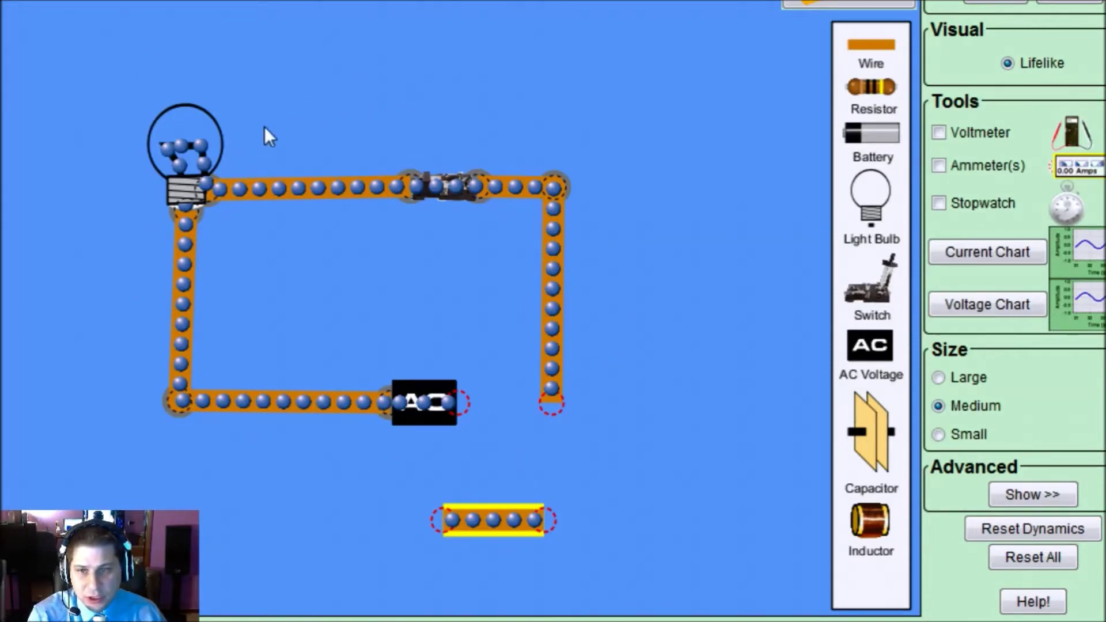
pyautogui.moveTo(529, 522); pyautogui.dragTo(565, 412)
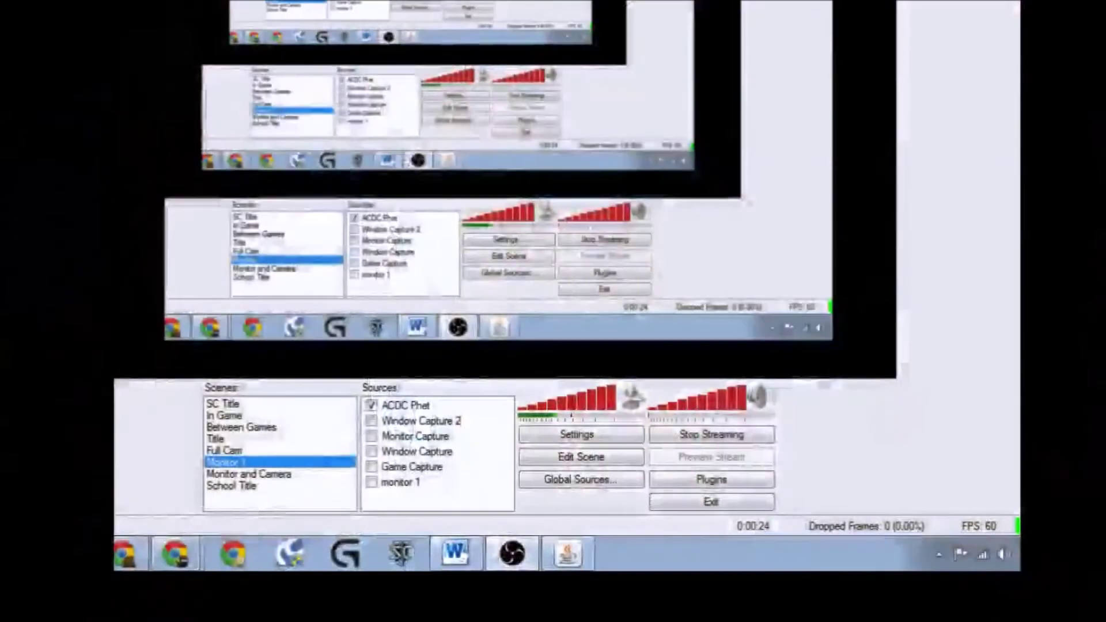
# Switch to the PhET Battery Voltage window and maximize it to full screen
pyautogui.hotkey('alt', 'Tab')
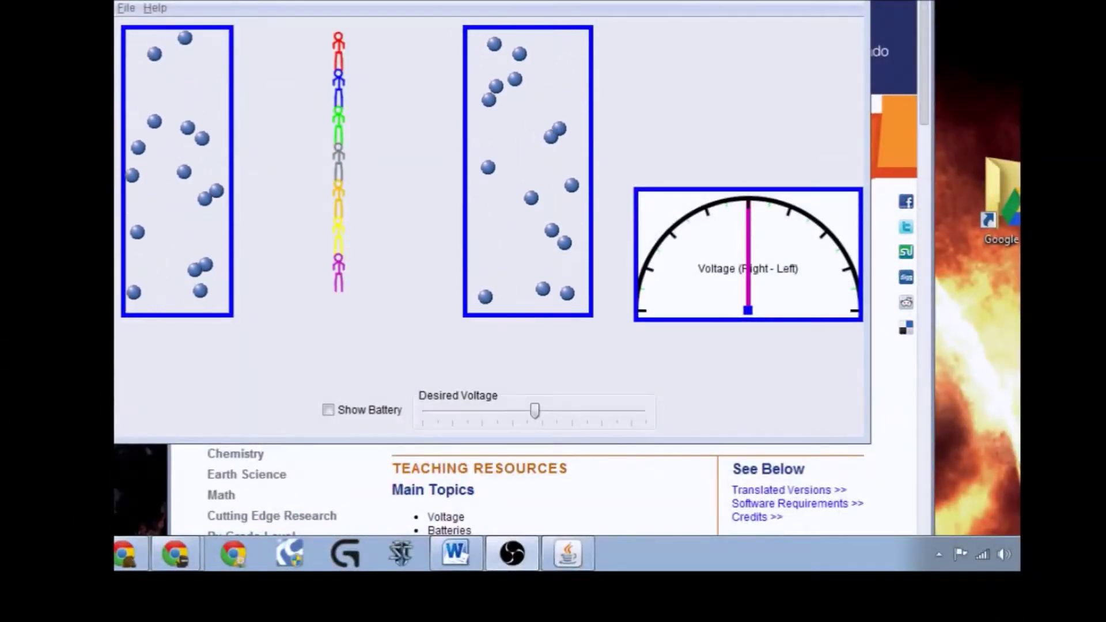
pyautogui.click(474, 1)
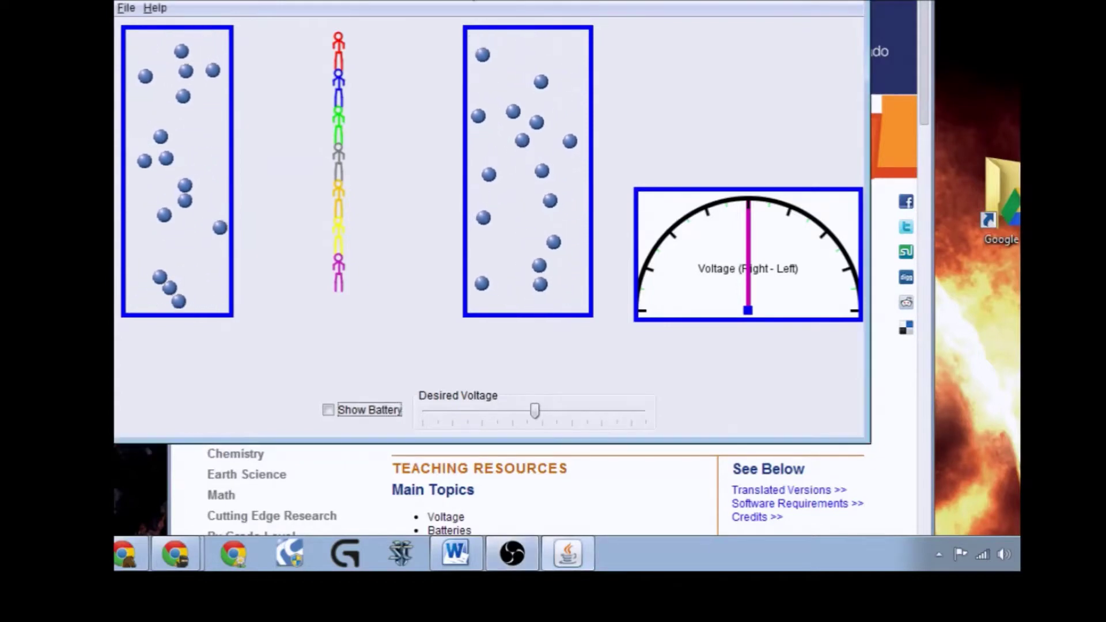
pyautogui.doubleClick(474, 1)
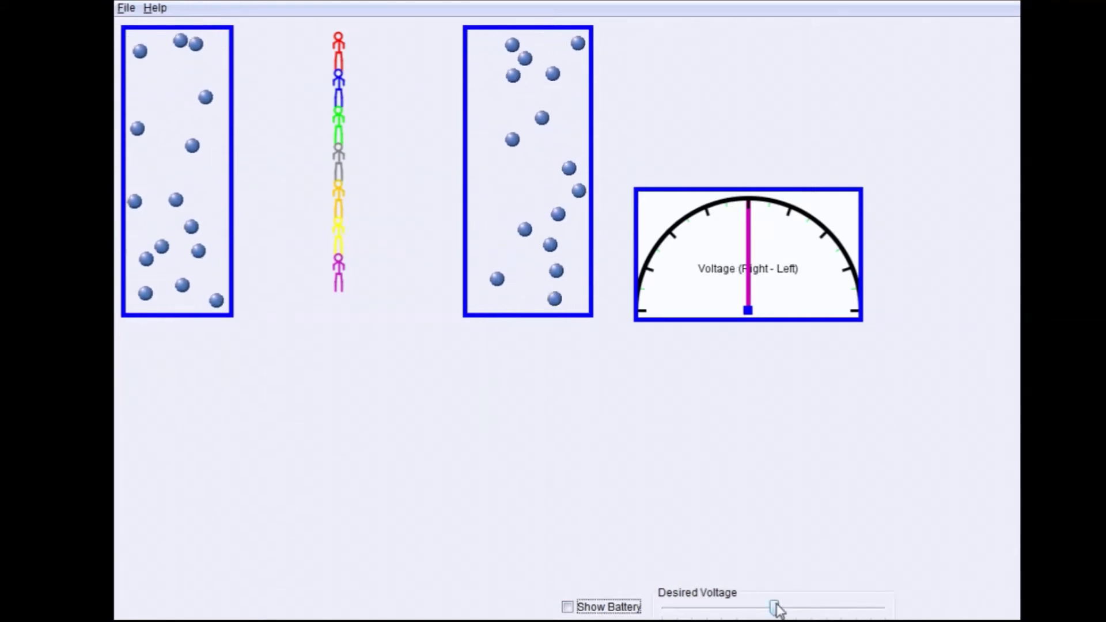
# Slide Desired Voltage up in two steps, then turn on Show Battery
pyautogui.moveTo(776, 606); pyautogui.dragTo(813, 606)
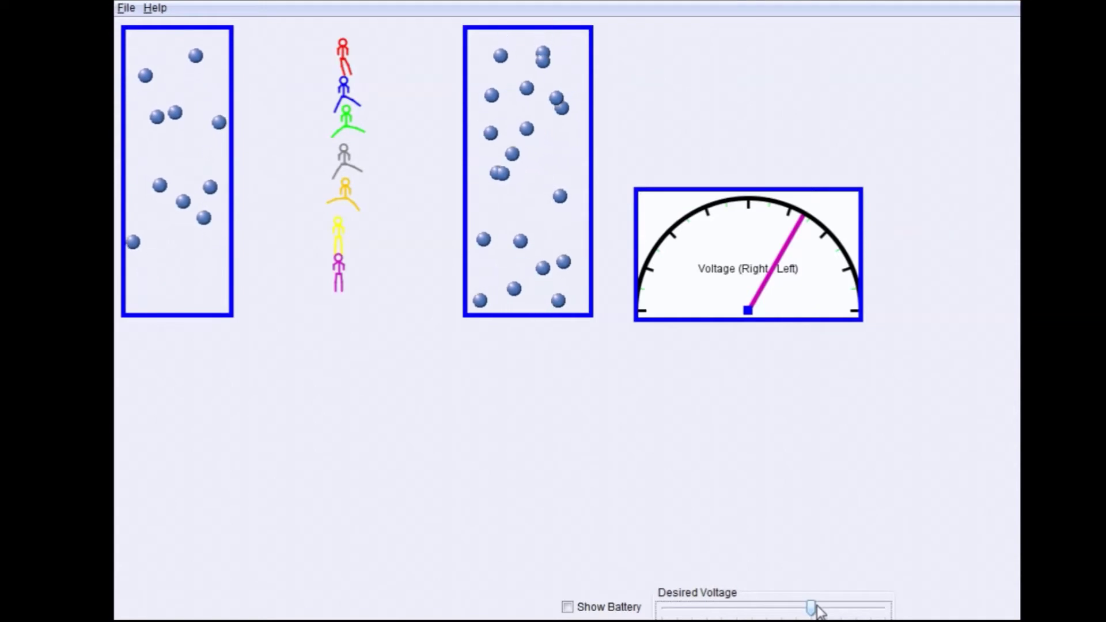
pyautogui.moveTo(817, 608); pyautogui.dragTo(855, 611)
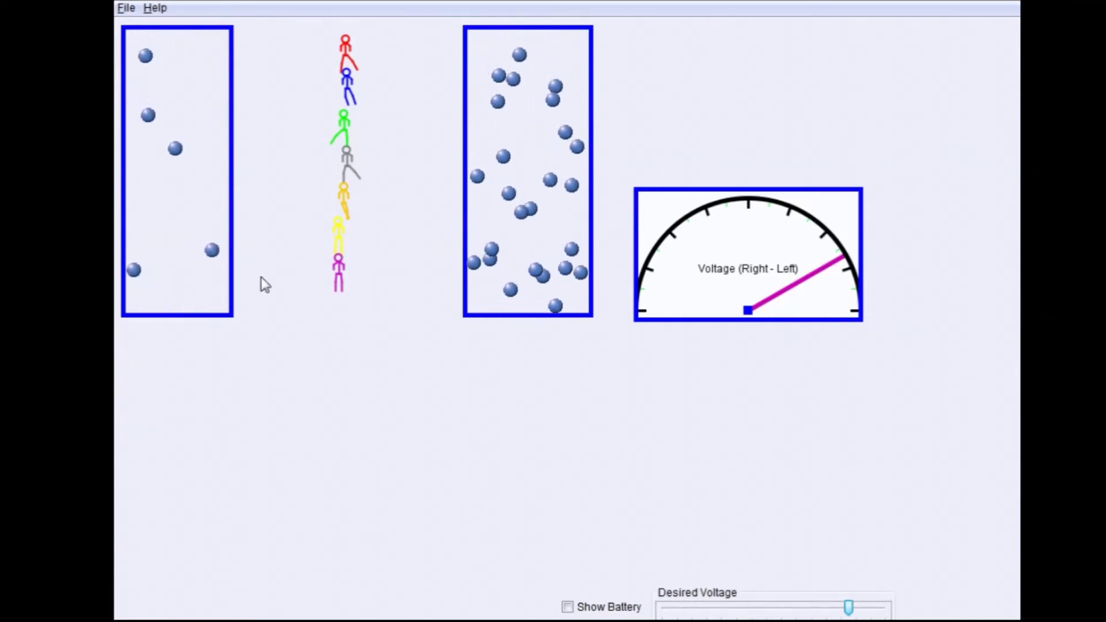
pyautogui.click(568, 607)
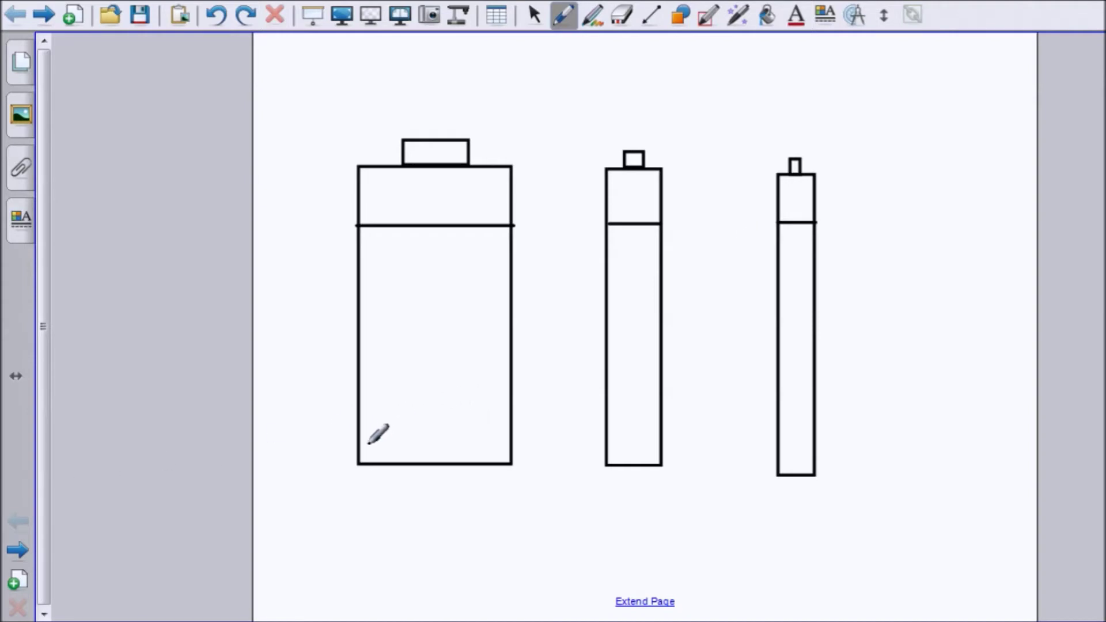
# Draw a row of blue dashes near the bottom of the large battery
pyautogui.moveTo(361, 447)
pyautogui.mouseDown()
pyautogui.moveTo(485, 439)
pyautogui.moveTo(498, 415)
pyautogui.mouseUp()
pyautogui.moveTo(414, 411); pyautogui.dragTo(391, 410)
# Fill the large battery with blue dashes from bottom to top
pyautogui.moveTo(478, 412); pyautogui.dragTo(419, 411)
pyautogui.moveTo(367, 384)
pyautogui.mouseDown()
pyautogui.moveTo(481, 366)
pyautogui.moveTo(435, 346)
pyautogui.mouseUp()
pyautogui.moveTo(374, 329); pyautogui.dragTo(396, 328)
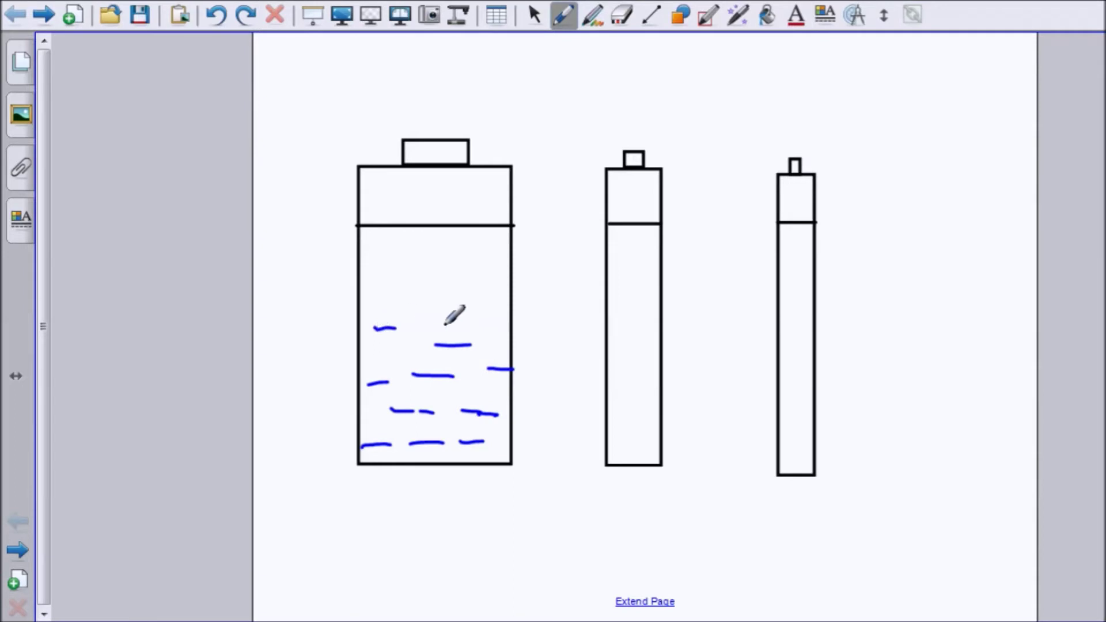
pyautogui.moveTo(494, 315)
pyautogui.mouseDown()
pyautogui.moveTo(402, 292)
pyautogui.moveTo(386, 267)
pyautogui.mouseUp()
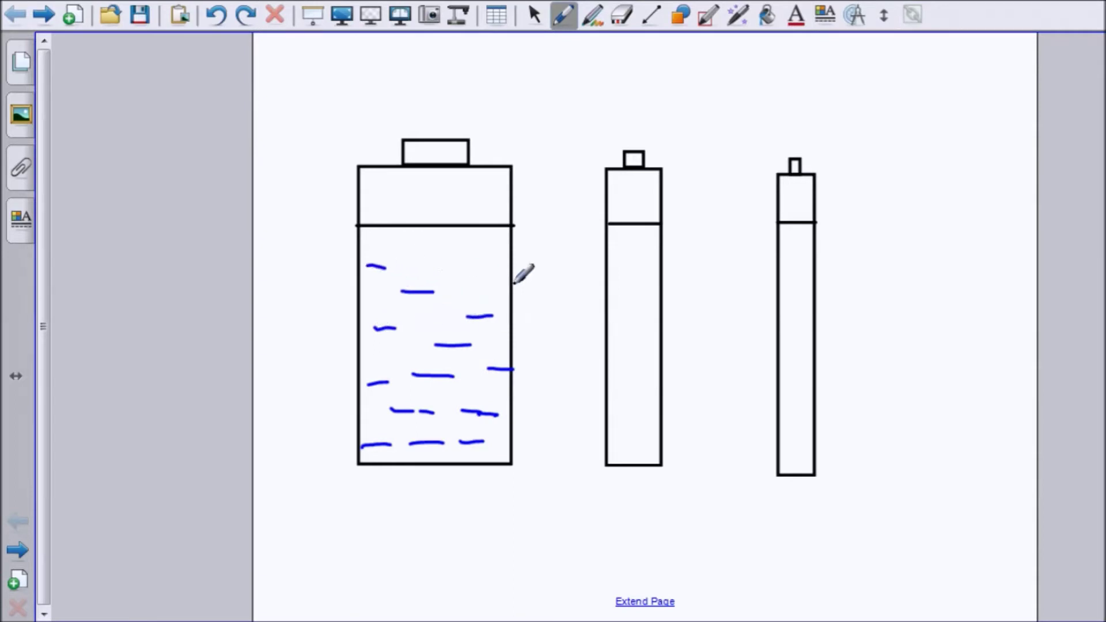
pyautogui.moveTo(513, 282)
pyautogui.mouseDown()
pyautogui.moveTo(477, 282)
pyautogui.moveTo(450, 250)
pyautogui.moveTo(420, 263)
pyautogui.mouseUp()
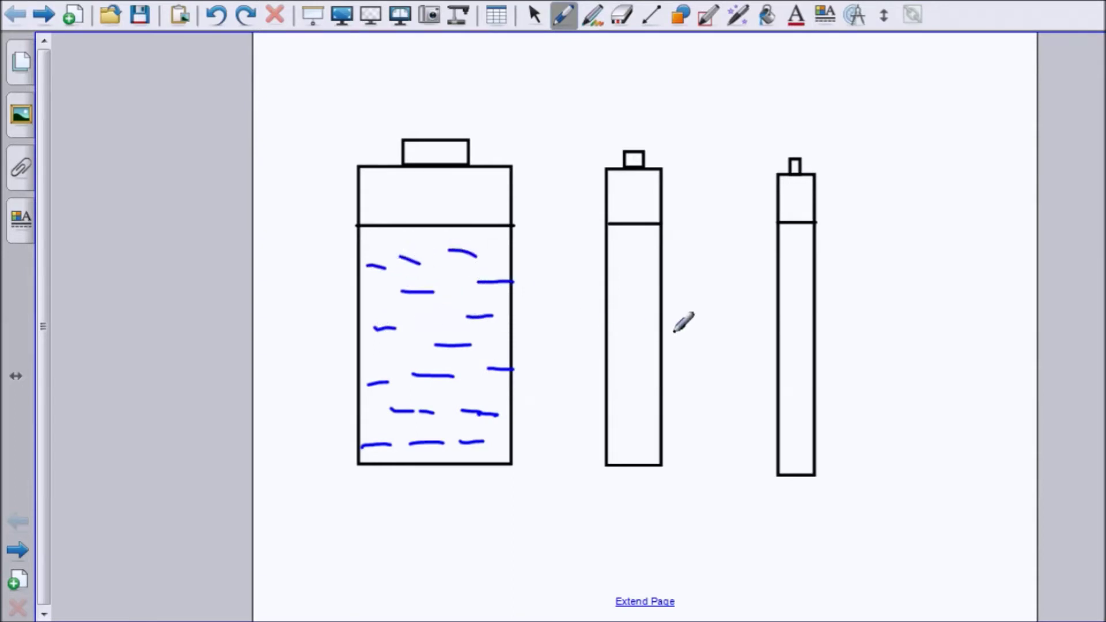
# Add blue dashes throughout the middle battery
pyautogui.moveTo(612, 283)
pyautogui.mouseDown()
pyautogui.moveTo(632, 284)
pyautogui.moveTo(646, 319)
pyautogui.moveTo(638, 340)
pyautogui.mouseUp()
pyautogui.moveTo(605, 375)
pyautogui.mouseDown()
pyautogui.moveTo(627, 373)
pyautogui.moveTo(658, 429)
pyautogui.moveTo(652, 359)
pyautogui.mouseUp()
pyautogui.moveTo(605, 444); pyautogui.dragTo(628, 442)
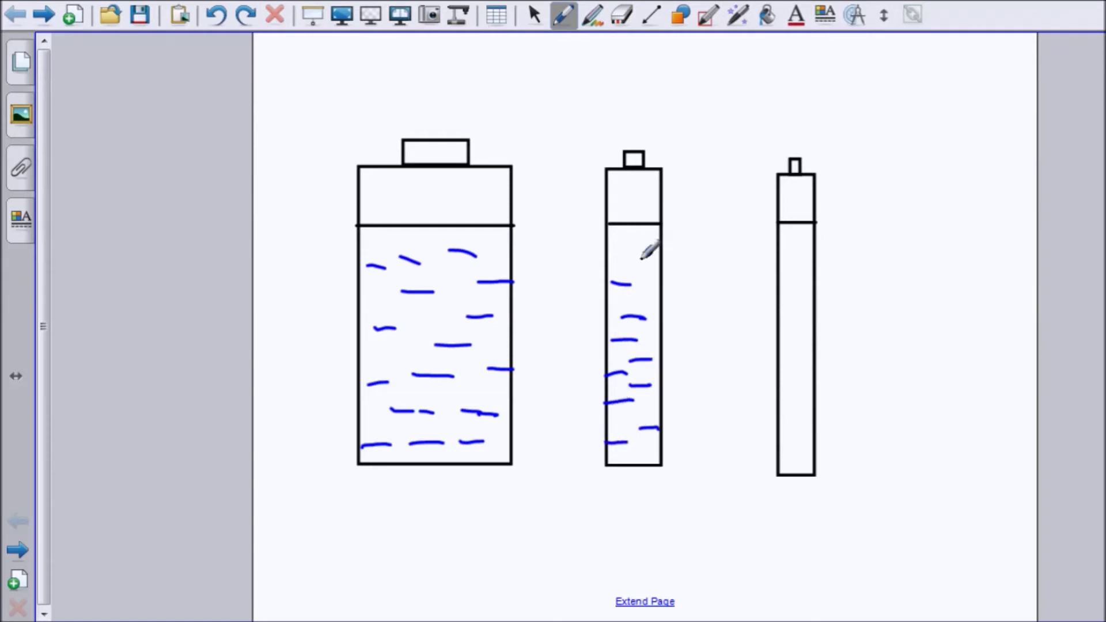
pyautogui.moveTo(621, 262); pyautogui.dragTo(642, 261)
# Sparsely dash the thin right battery and add one more dash to the large one
pyautogui.moveTo(801, 254)
pyautogui.mouseDown()
pyautogui.moveTo(788, 255)
pyautogui.moveTo(798, 287)
pyautogui.mouseUp()
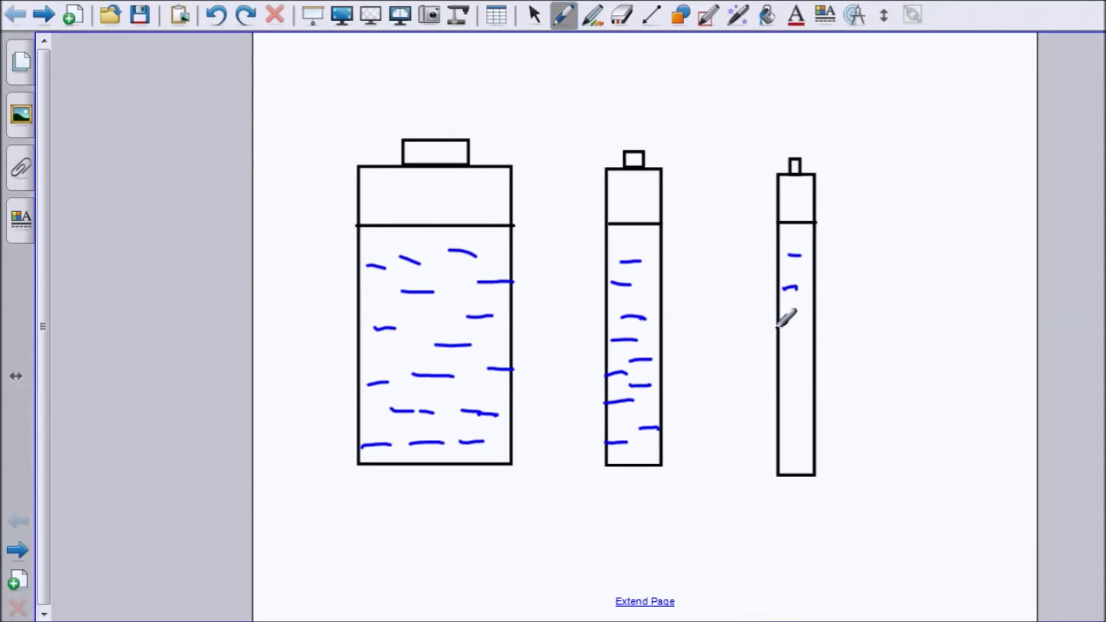
pyautogui.moveTo(780, 331); pyautogui.dragTo(794, 329)
pyautogui.moveTo(776, 367)
pyautogui.mouseDown()
pyautogui.moveTo(803, 366)
pyautogui.moveTo(799, 447)
pyautogui.mouseUp()
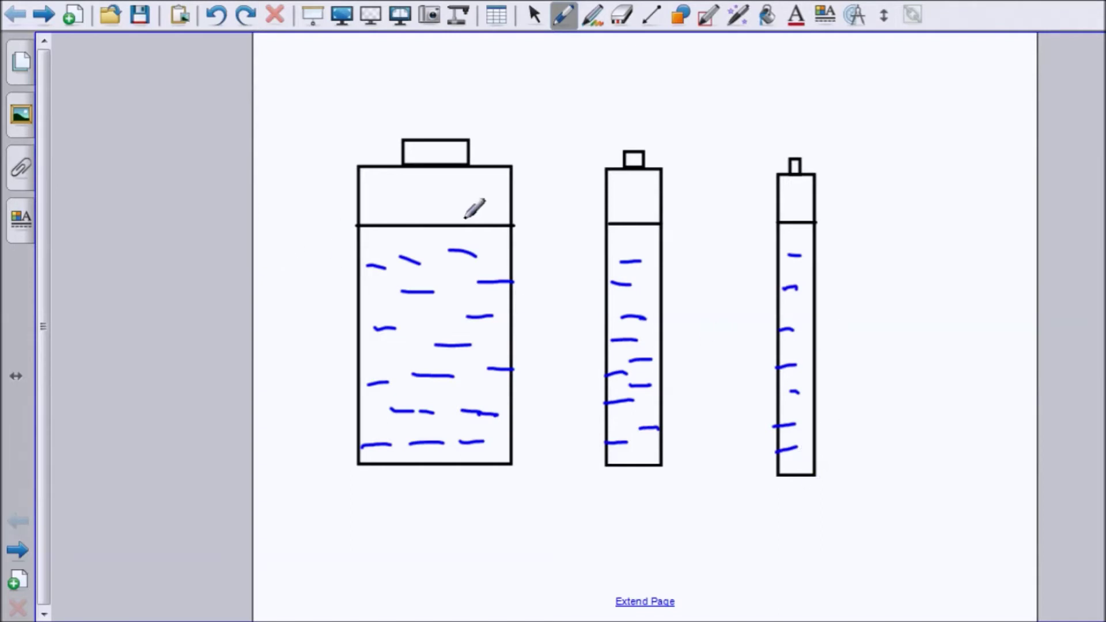
pyautogui.moveTo(427, 275); pyautogui.dragTo(442, 273)
pyautogui.click(562, 19)
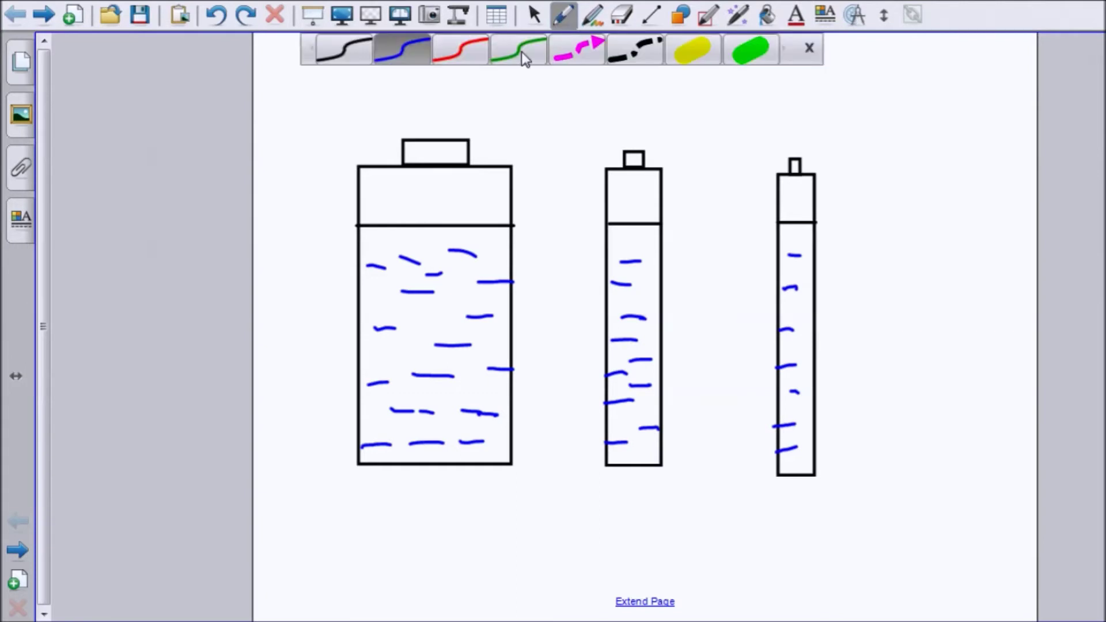
# In red, draw plus signs in each battery's top section and begin a '1' below
pyautogui.click(469, 54)
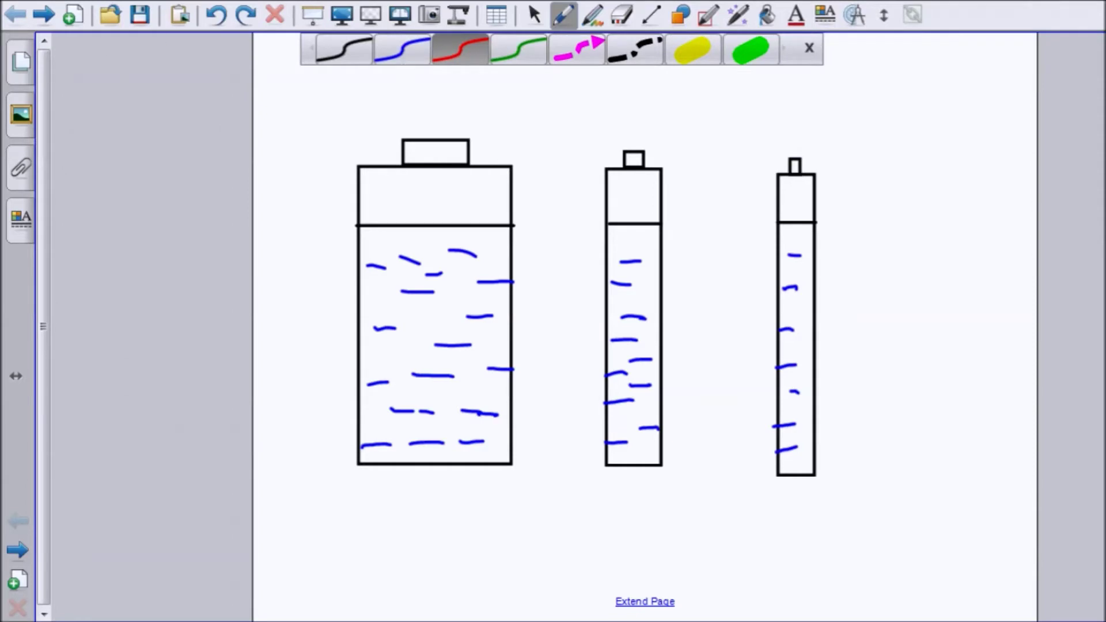
pyautogui.moveTo(382, 179)
pyautogui.mouseDown()
pyautogui.moveTo(384, 166)
pyautogui.moveTo(435, 175)
pyautogui.mouseUp()
pyautogui.moveTo(426, 182)
pyautogui.mouseDown()
pyautogui.moveTo(472, 190)
pyautogui.moveTo(483, 181)
pyautogui.moveTo(447, 212)
pyautogui.moveTo(452, 203)
pyautogui.moveTo(391, 211)
pyautogui.moveTo(408, 204)
pyautogui.mouseUp()
pyautogui.moveTo(622, 172)
pyautogui.mouseDown()
pyautogui.moveTo(620, 185)
pyautogui.moveTo(659, 180)
pyautogui.moveTo(634, 206)
pyautogui.mouseUp()
pyautogui.moveTo(624, 199); pyautogui.dragTo(645, 197)
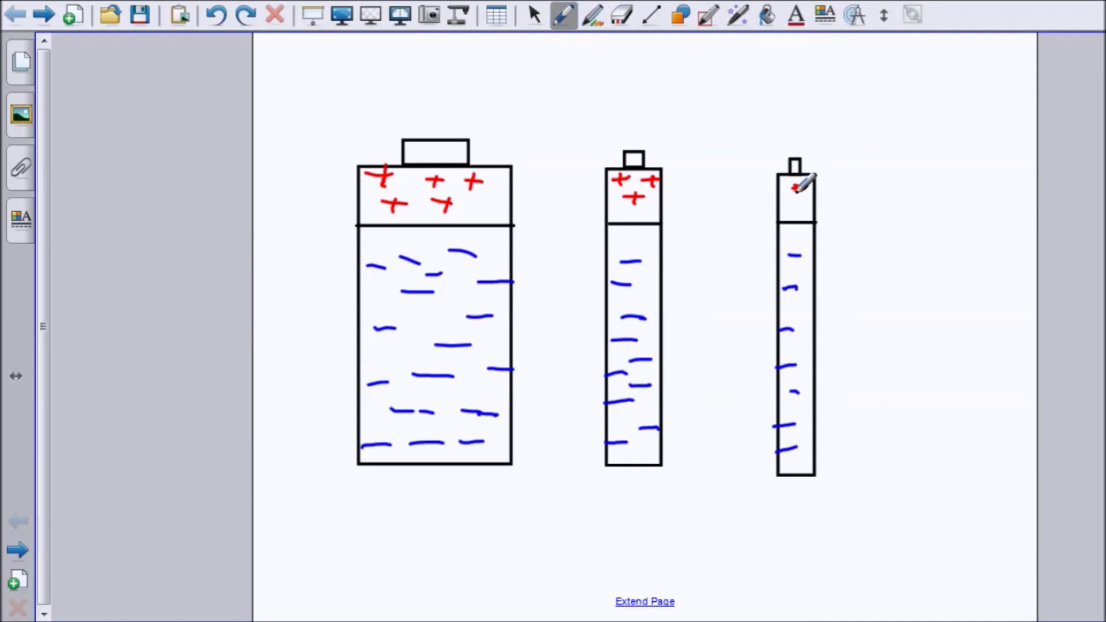
pyautogui.moveTo(793, 188)
pyautogui.mouseDown()
pyautogui.moveTo(806, 187)
pyautogui.moveTo(803, 203)
pyautogui.mouseUp()
pyautogui.moveTo(452, 502); pyautogui.dragTo(451, 537)
# Complete the red '1.5V' label with the decimal point and the 5
pyautogui.click(477, 531)
pyautogui.moveTo(521, 498)
pyautogui.mouseDown()
pyautogui.moveTo(493, 512)
pyautogui.moveTo(518, 530)
pyautogui.moveTo(558, 507)
pyautogui.moveTo(563, 529)
pyautogui.moveTo(596, 506)
pyautogui.moveTo(575, 504)
pyautogui.mouseUp()
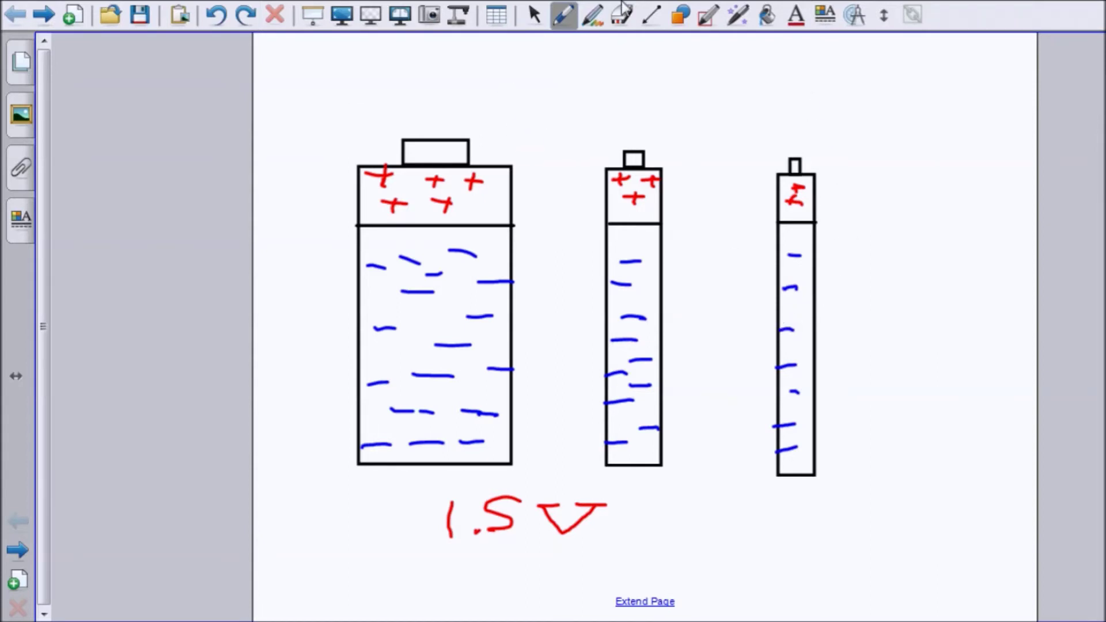
# Erase the 1.5V label below the batteries
pyautogui.click(600, 14)
pyautogui.click(621, 14)
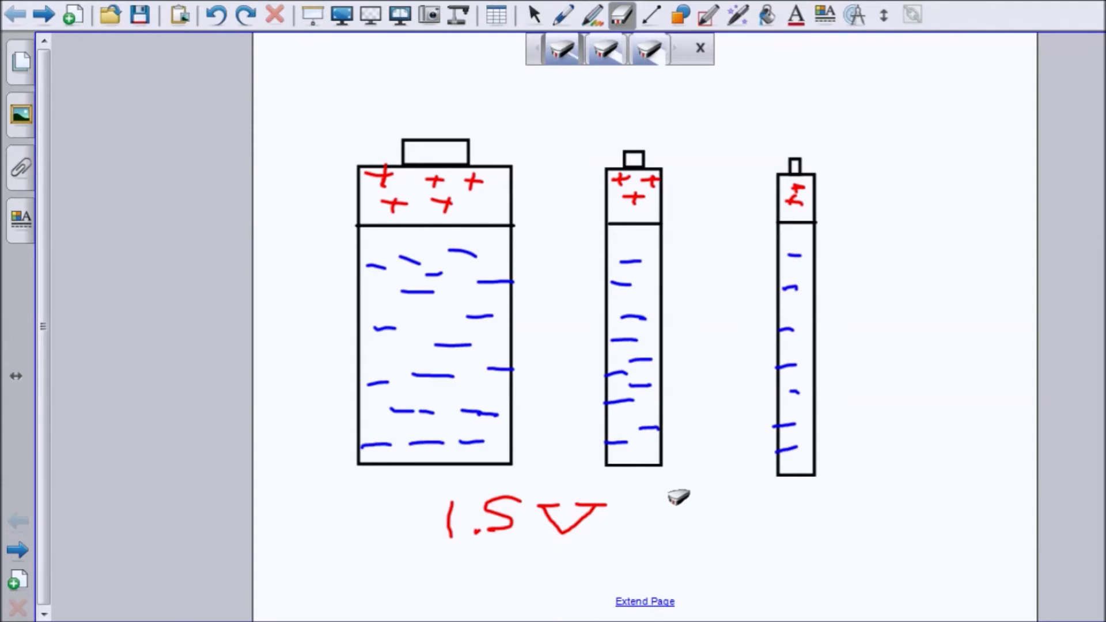
pyautogui.moveTo(610, 505)
pyautogui.mouseDown()
pyautogui.moveTo(450, 515)
pyautogui.moveTo(554, 513)
pyautogui.mouseUp()
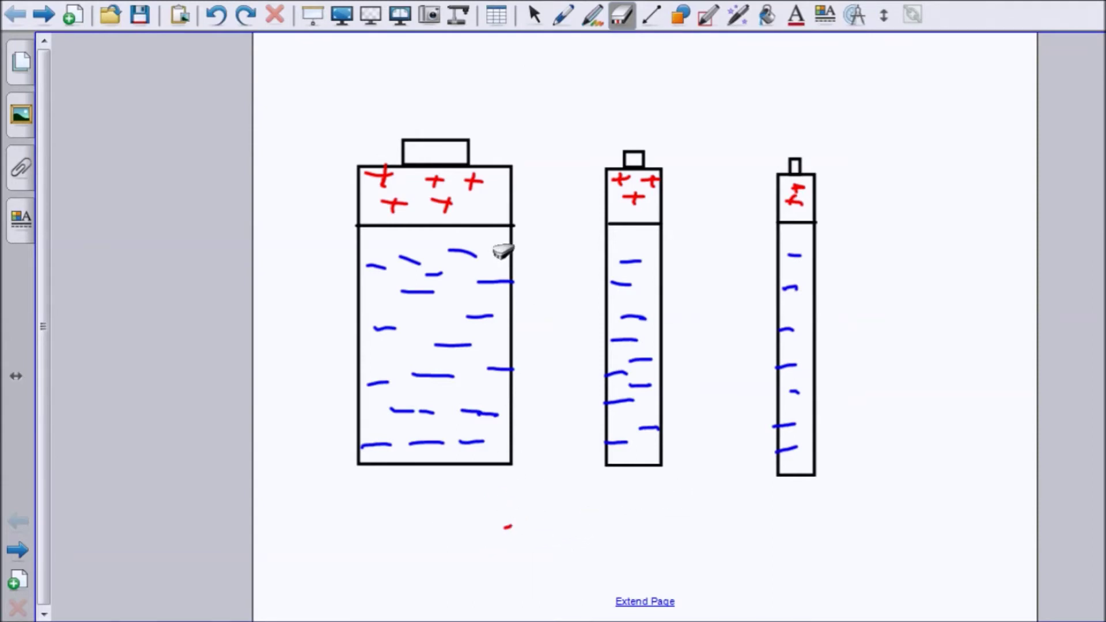
# Switch to blue ink and add dashes and dots in the thin right battery's lower part
pyautogui.click(563, 15)
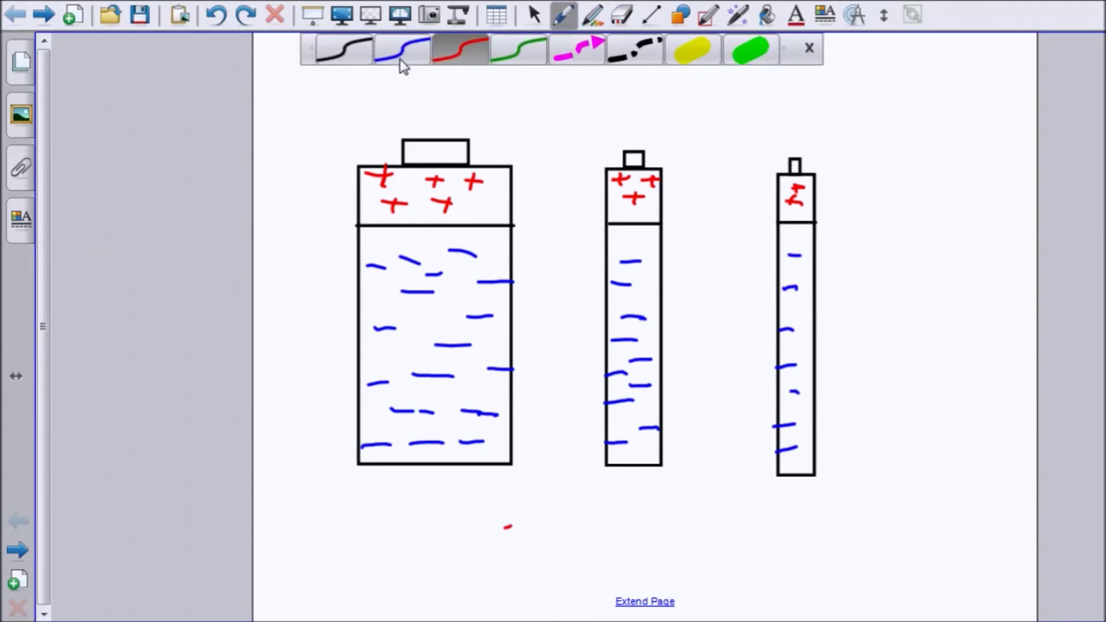
pyautogui.click(401, 58)
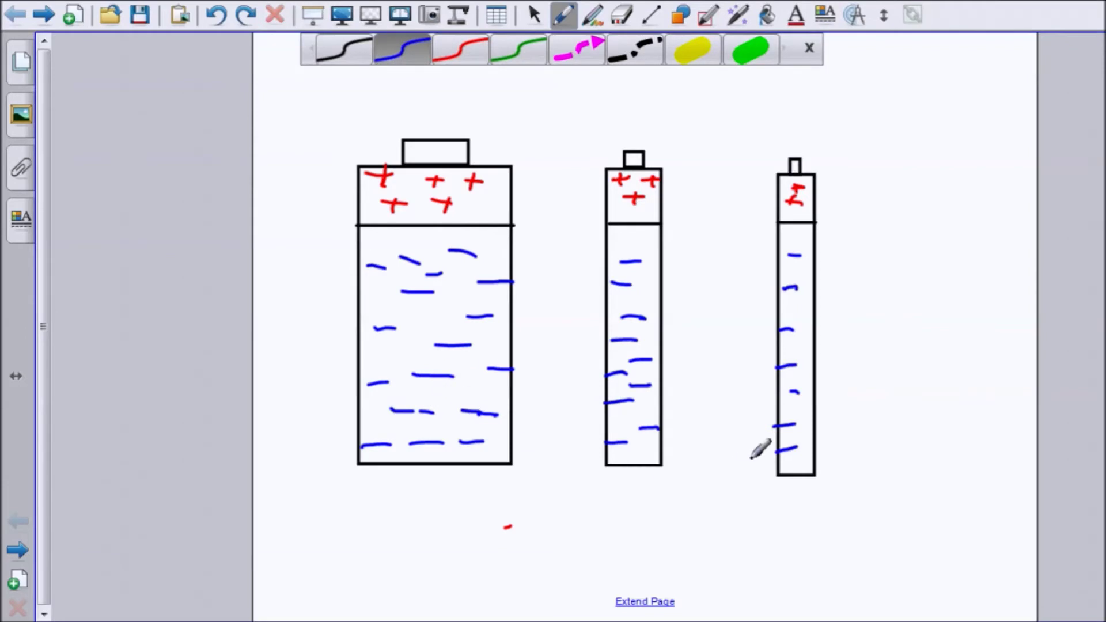
pyautogui.moveTo(794, 415); pyautogui.dragTo(804, 444)
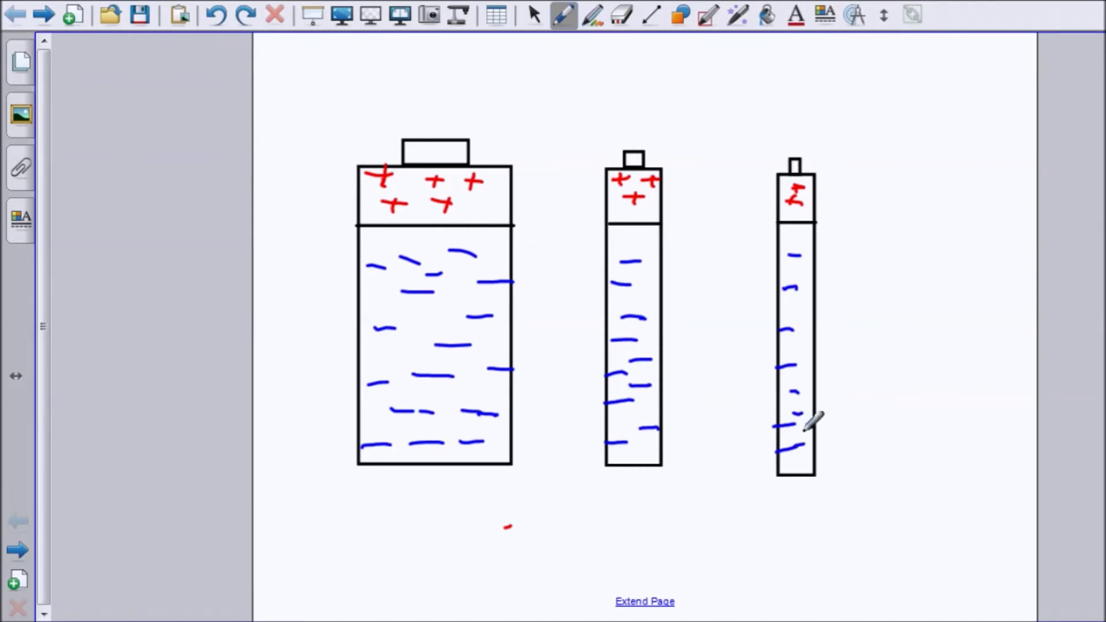
pyautogui.click(806, 431)
pyautogui.click(806, 376)
pyautogui.moveTo(797, 345); pyautogui.dragTo(804, 342)
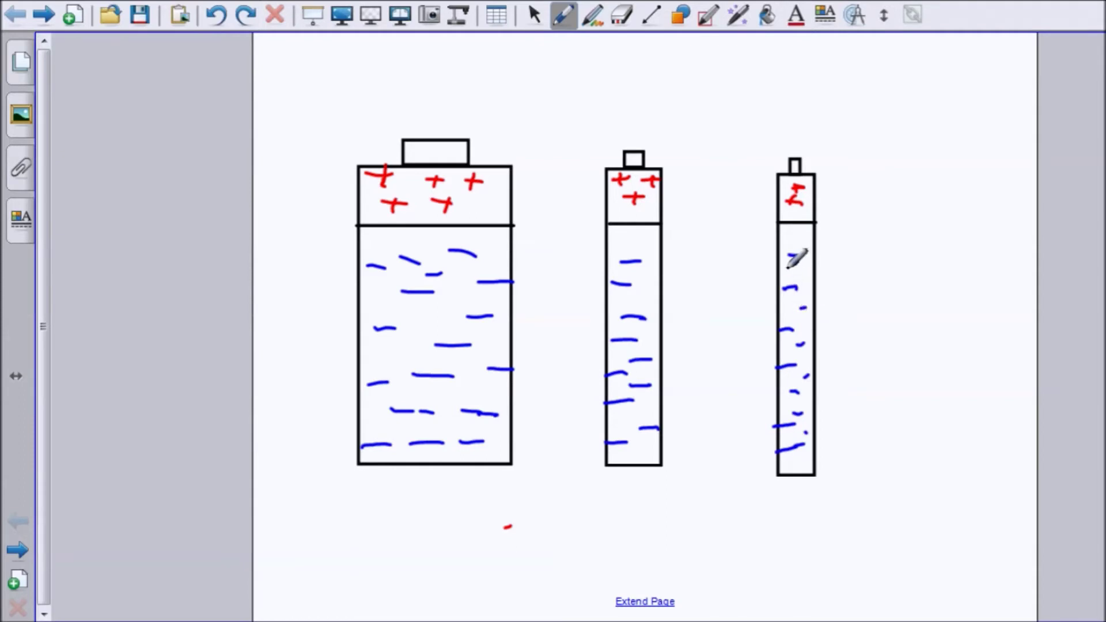
# Add more blue charges higher in the thin battery, then close the document
pyautogui.moveTo(795, 274)
pyautogui.mouseDown()
pyautogui.moveTo(806, 277)
pyautogui.moveTo(813, 242)
pyautogui.moveTo(794, 234)
pyautogui.mouseUp()
pyautogui.click(786, 320)
pyautogui.moveTo(800, 308); pyautogui.dragTo(806, 307)
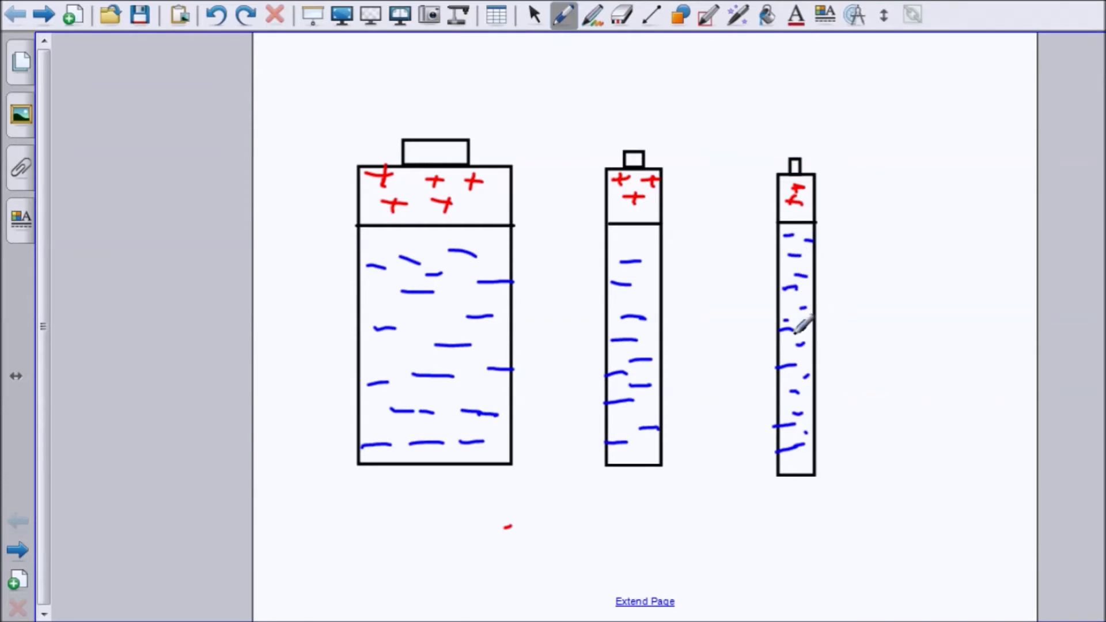
pyautogui.click(785, 349)
pyautogui.moveTo(796, 359); pyautogui.dragTo(793, 381)
pyautogui.hotkey('alt', 'F4')
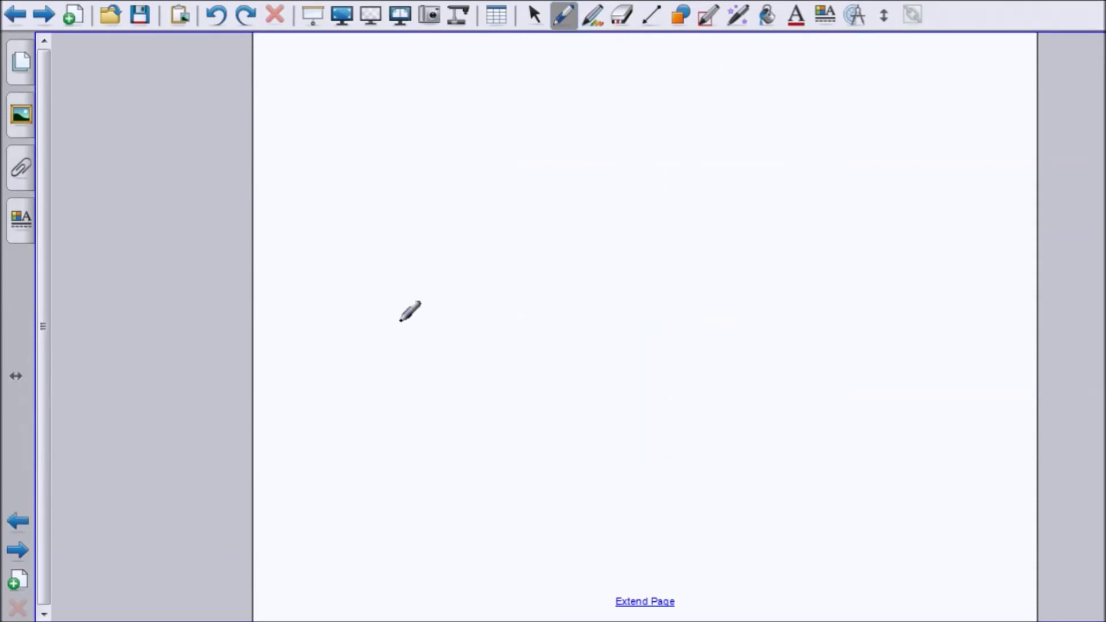
# Draw two parallel horizontal black lines across the new page with the Line tool
pyautogui.click(652, 16)
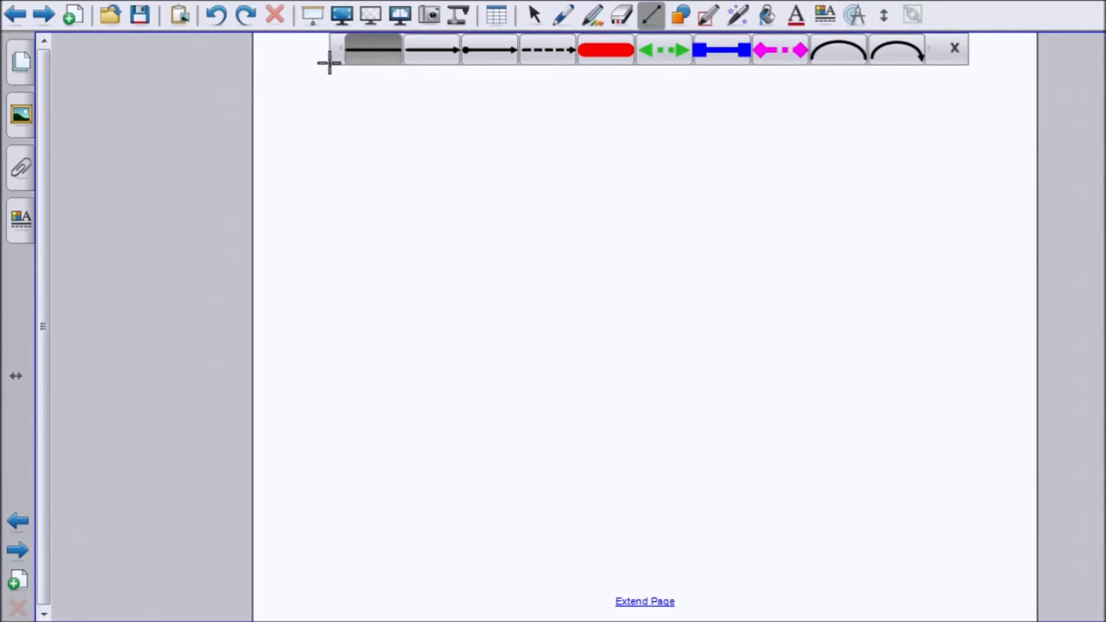
pyautogui.moveTo(397, 236); pyautogui.dragTo(661, 237)
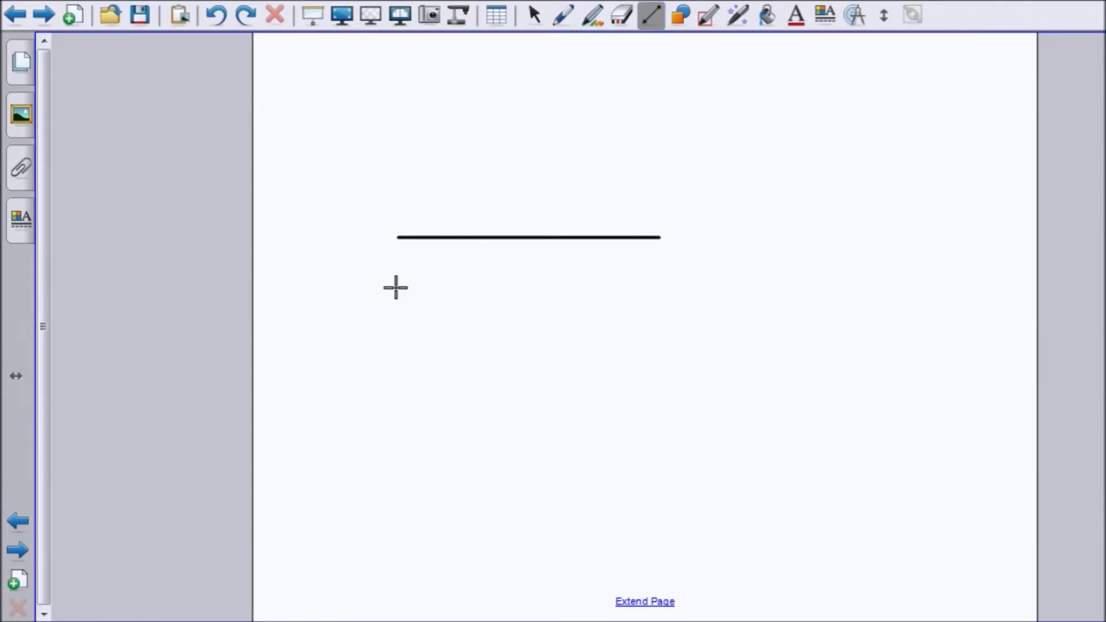
pyautogui.moveTo(402, 279)
pyautogui.mouseDown()
pyautogui.moveTo(645, 279)
pyautogui.moveTo(659, 267)
pyautogui.moveTo(661, 279)
pyautogui.mouseUp()
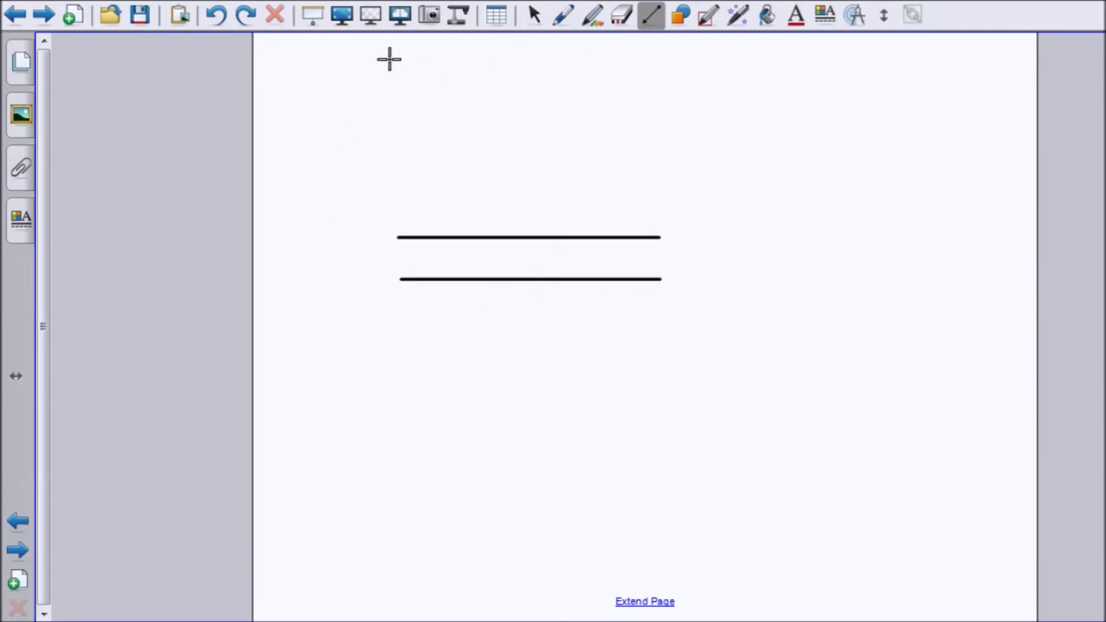
# Add blue squiggly strokes between the two lines with the blue pen
pyautogui.click(563, 19)
pyautogui.click(409, 46)
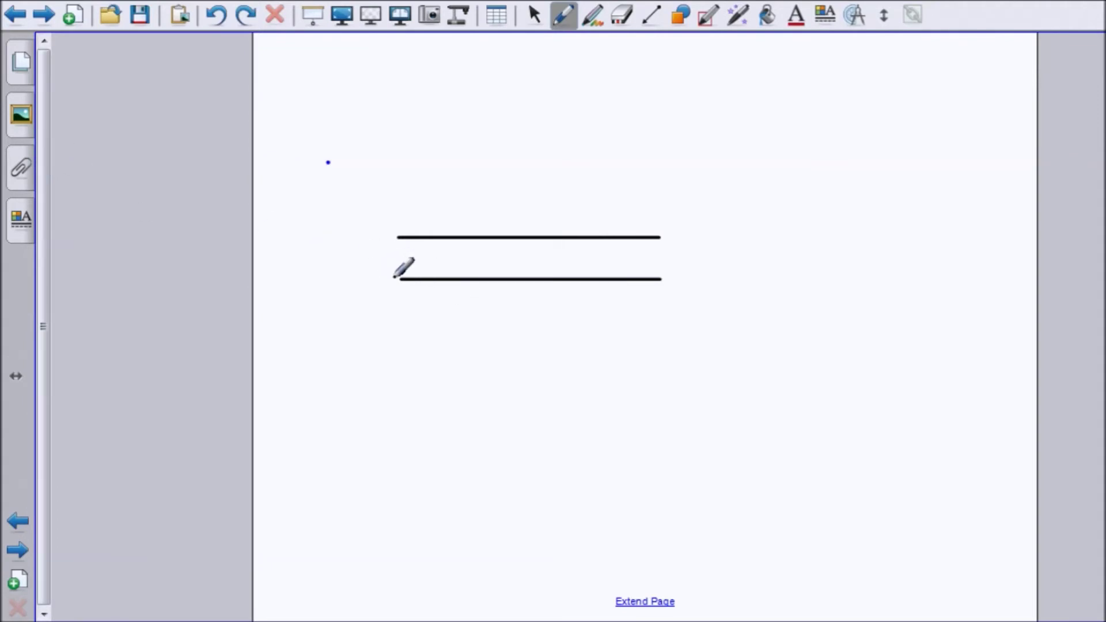
pyautogui.moveTo(394, 277)
pyautogui.mouseDown()
pyautogui.moveTo(466, 273)
pyautogui.moveTo(495, 252)
pyautogui.moveTo(561, 267)
pyautogui.moveTo(575, 255)
pyautogui.moveTo(668, 258)
pyautogui.mouseUp()
pyautogui.moveTo(593, 269); pyautogui.dragTo(650, 267)
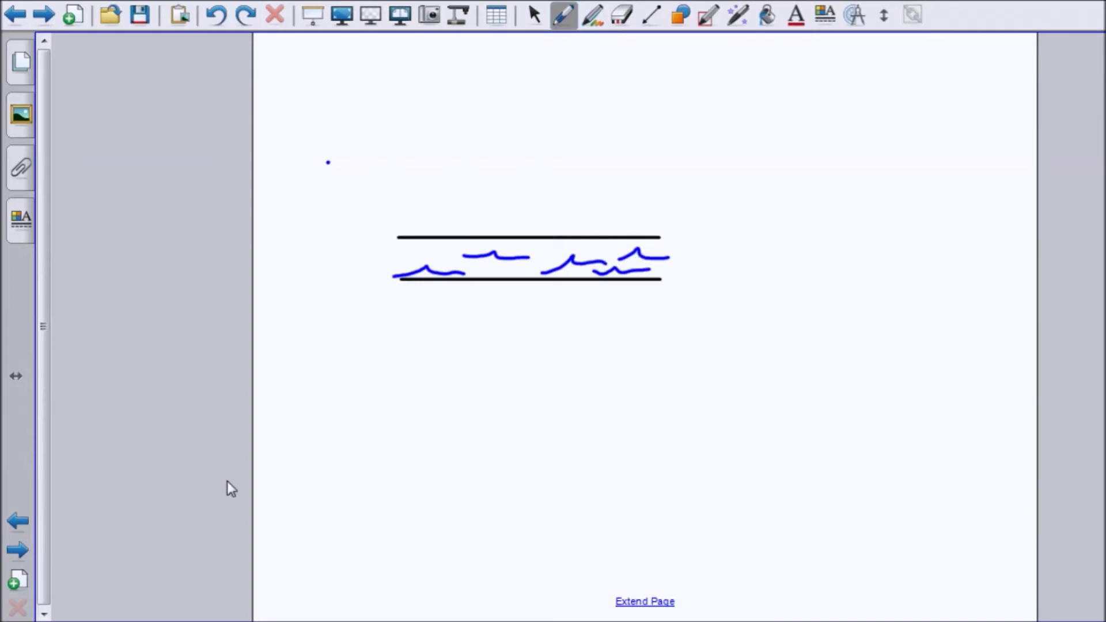
pyautogui.click(653, 25)
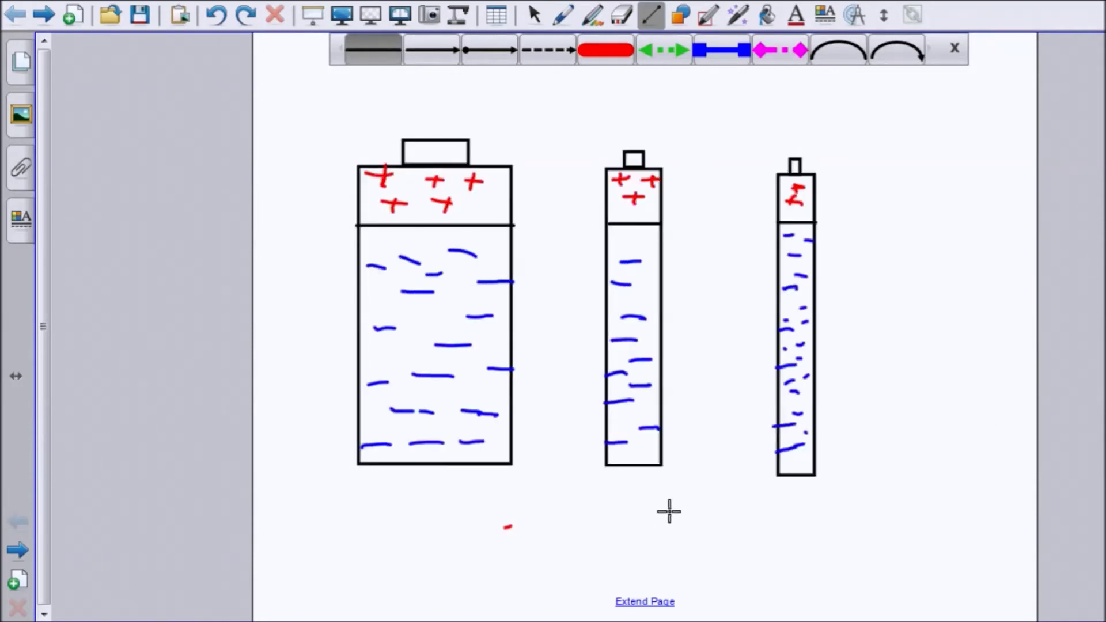
# Draw a black wire looping around the right battery, undoing a stray straight line
pyautogui.click(1005, 491)
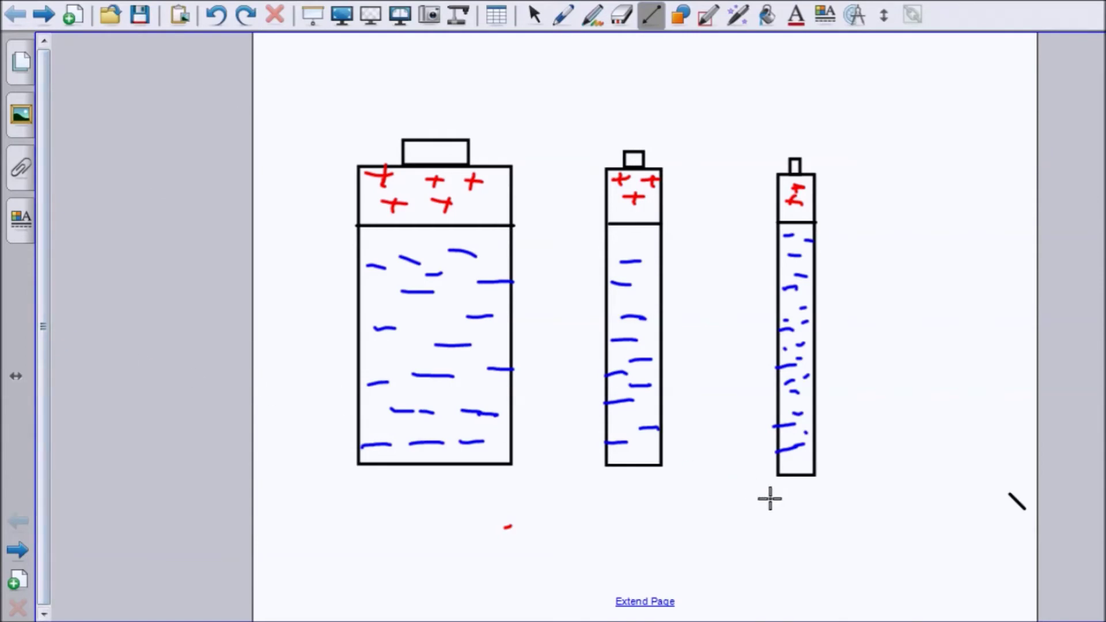
pyautogui.moveTo(789, 486); pyautogui.dragTo(889, 502)
pyautogui.hotkey('ctrl', 'z')
pyautogui.click(568, 17)
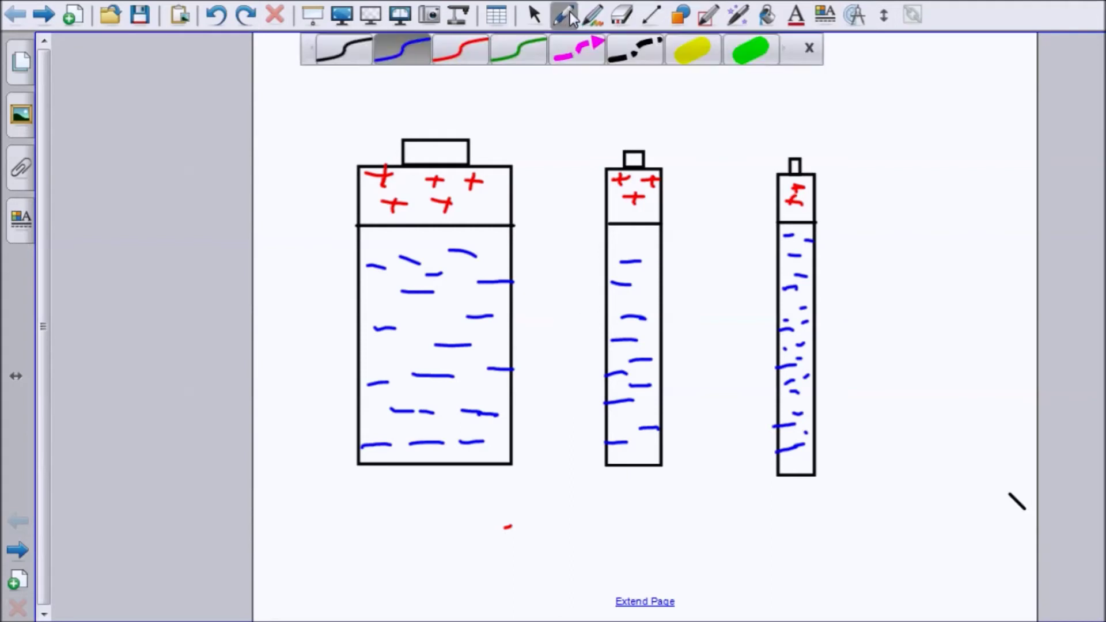
pyautogui.click(337, 57)
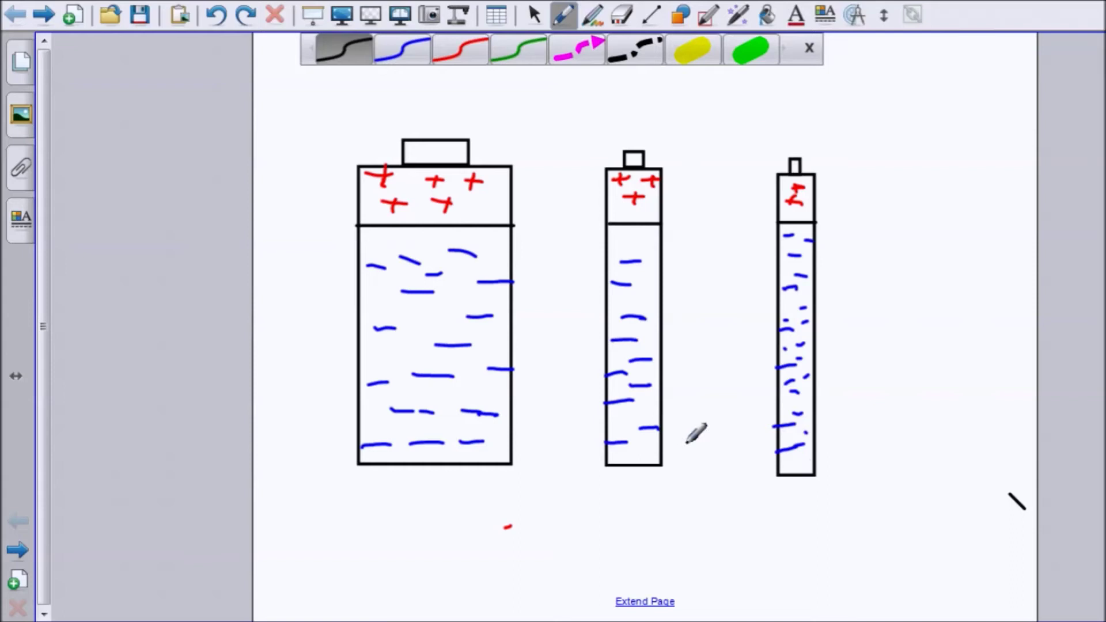
pyautogui.moveTo(792, 477)
pyautogui.mouseDown()
pyautogui.moveTo(836, 494)
pyautogui.moveTo(940, 446)
pyautogui.moveTo(979, 331)
pyautogui.moveTo(927, 175)
pyautogui.moveTo(837, 113)
pyautogui.moveTo(795, 112)
pyautogui.moveTo(796, 160)
pyautogui.mouseUp()
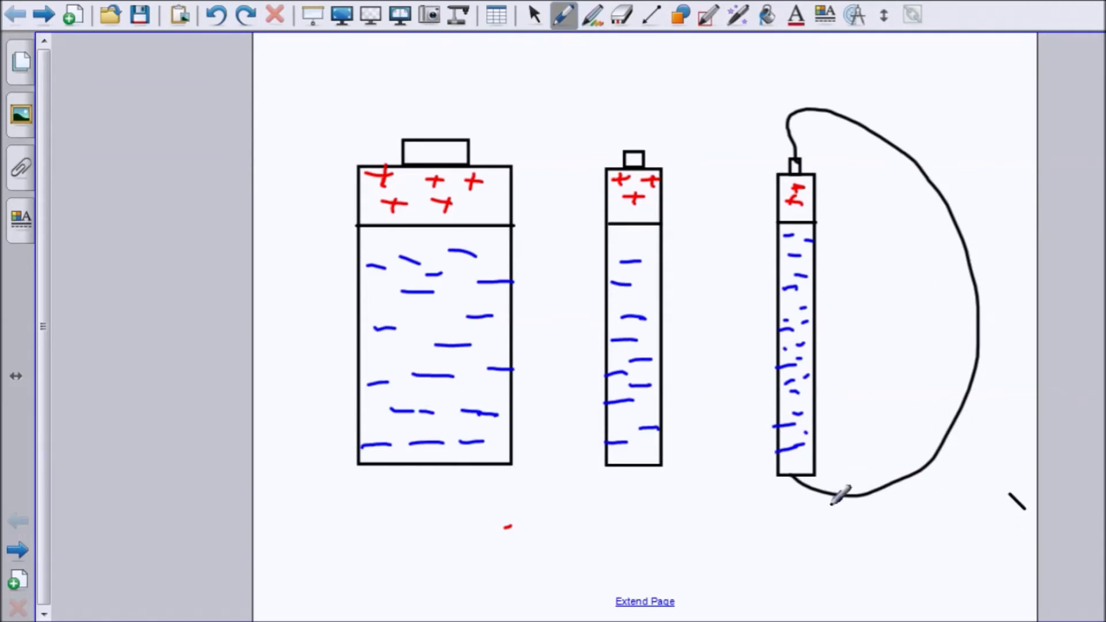
# Mark charge dashes along the bottom, right side and top of the wire
pyautogui.moveTo(831, 504)
pyautogui.mouseDown()
pyautogui.moveTo(919, 500)
pyautogui.moveTo(974, 480)
pyautogui.moveTo(1000, 444)
pyautogui.mouseUp()
pyautogui.moveTo(998, 384); pyautogui.dragTo(1020, 380)
pyautogui.moveTo(1002, 336); pyautogui.dragTo(1018, 336)
pyautogui.moveTo(992, 285); pyautogui.dragTo(1009, 281)
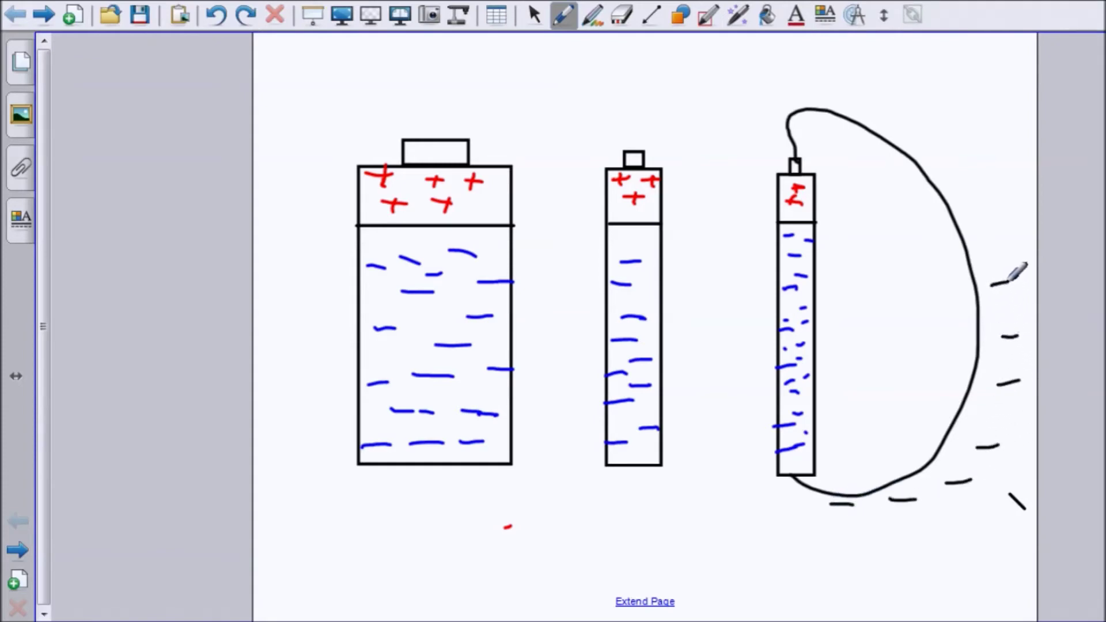
pyautogui.moveTo(978, 230); pyautogui.dragTo(995, 226)
pyautogui.moveTo(949, 180)
pyautogui.mouseDown()
pyautogui.moveTo(970, 176)
pyautogui.moveTo(949, 146)
pyautogui.mouseUp()
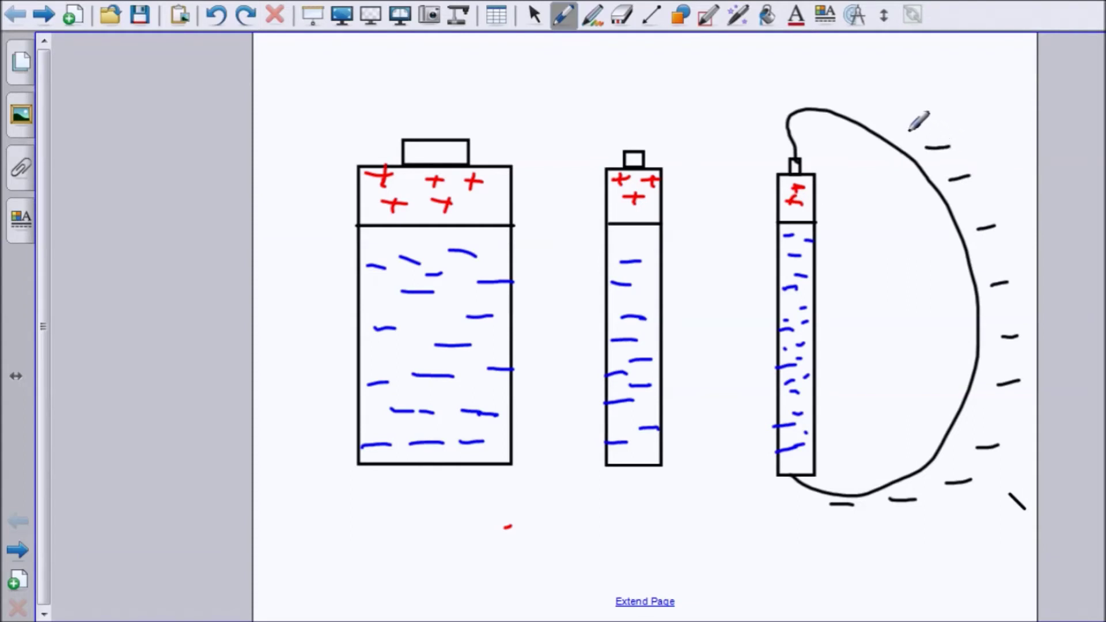
pyautogui.moveTo(886, 122); pyautogui.dragTo(905, 116)
pyautogui.moveTo(835, 92); pyautogui.dragTo(862, 91)
pyautogui.moveTo(778, 86); pyautogui.dragTo(797, 80)
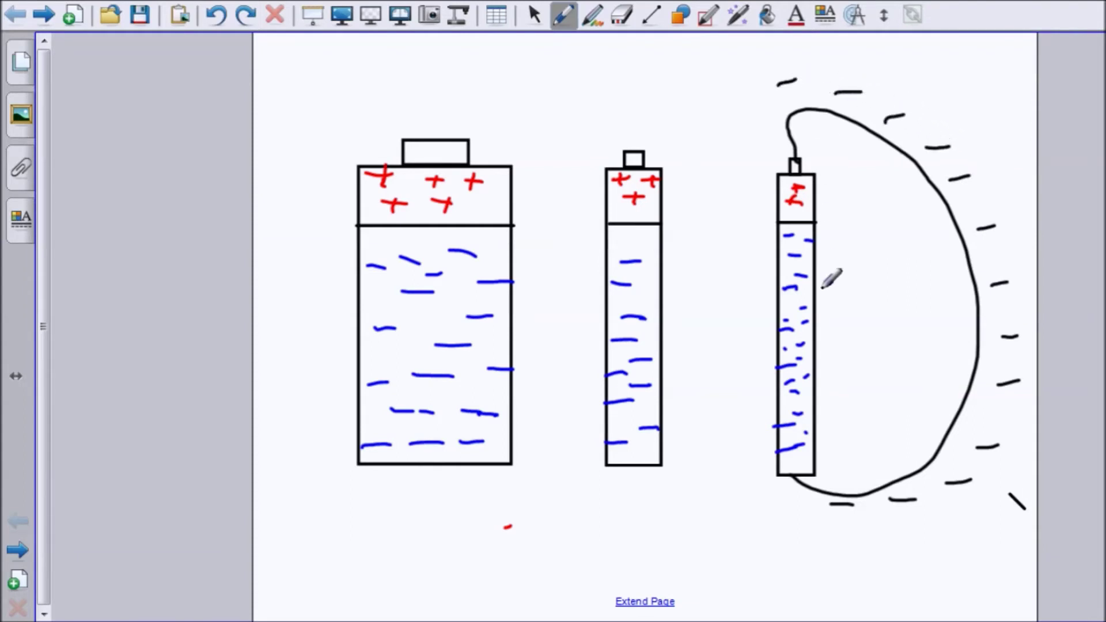
# Draw a curved arrow inside the wire loop and label it e
pyautogui.moveTo(829, 446)
pyautogui.mouseDown()
pyautogui.moveTo(897, 422)
pyautogui.moveTo(926, 375)
pyautogui.moveTo(915, 307)
pyautogui.mouseUp()
pyautogui.moveTo(890, 329)
pyautogui.mouseDown()
pyautogui.moveTo(908, 313)
pyautogui.moveTo(957, 322)
pyautogui.mouseUp()
pyautogui.moveTo(858, 372)
pyautogui.mouseDown()
pyautogui.moveTo(873, 379)
pyautogui.moveTo(882, 349)
pyautogui.mouseUp()
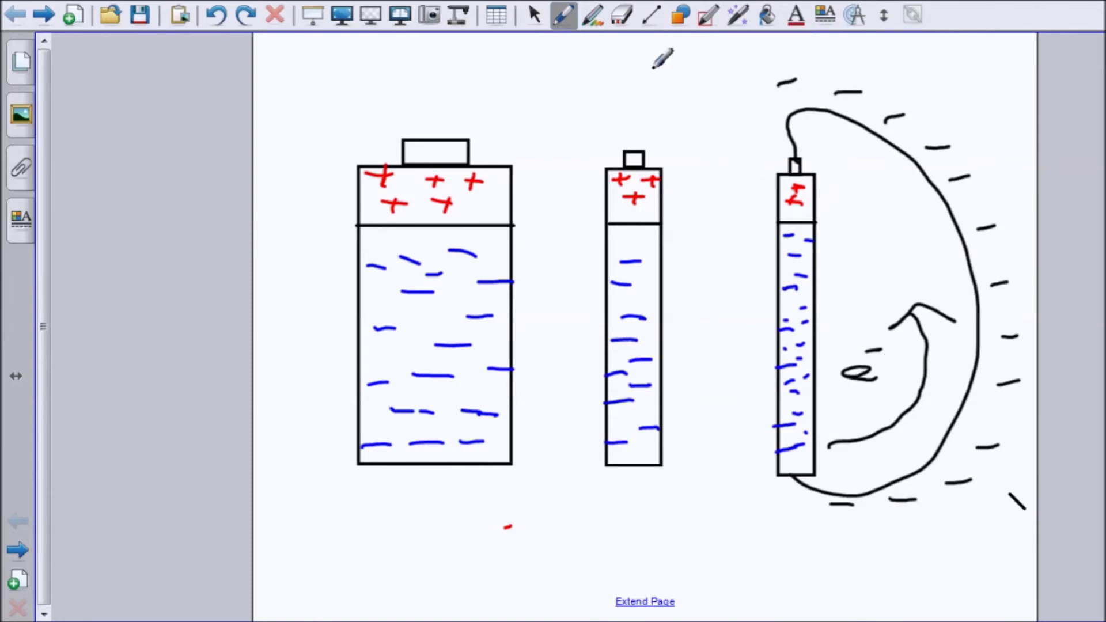
# Trace a red current path around the third battery with the red pen
pyautogui.click(593, 18)
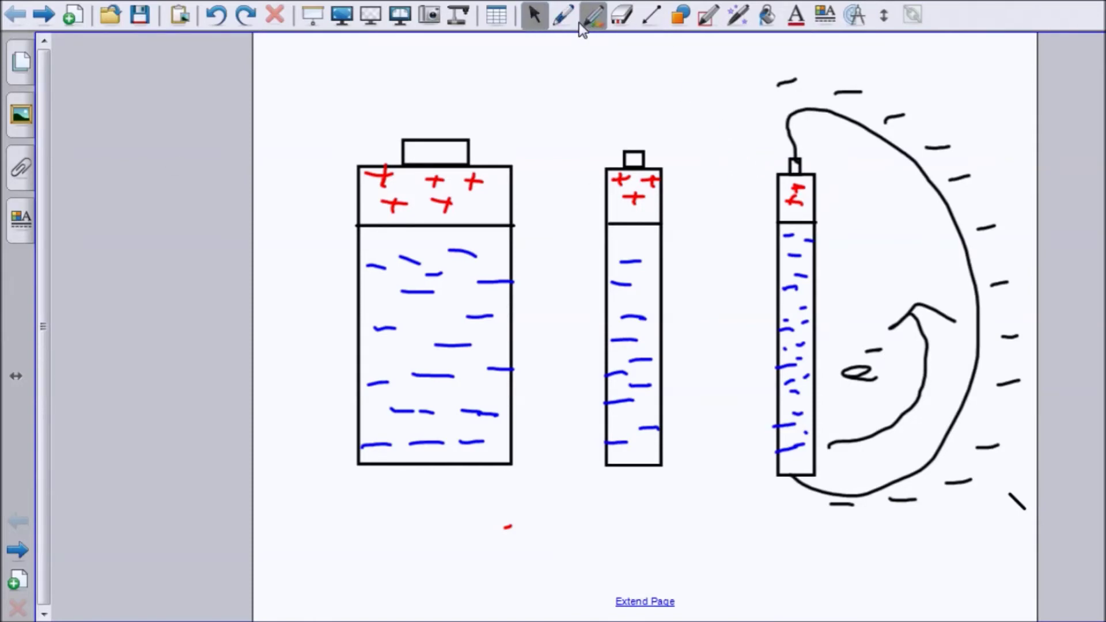
pyautogui.click(564, 19)
pyautogui.click(468, 46)
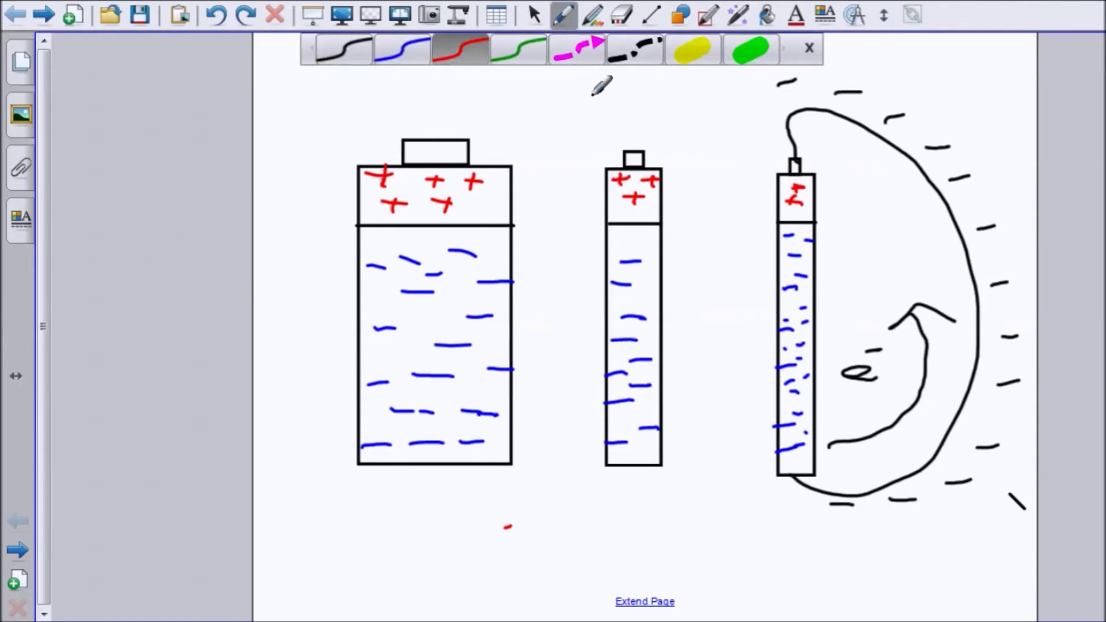
pyautogui.moveTo(736, 163)
pyautogui.mouseDown()
pyautogui.moveTo(745, 109)
pyautogui.moveTo(795, 90)
pyautogui.moveTo(890, 93)
pyautogui.moveTo(956, 119)
pyautogui.moveTo(987, 159)
pyautogui.moveTo(998, 245)
pyautogui.moveTo(986, 345)
pyautogui.moveTo(954, 390)
pyautogui.moveTo(894, 424)
pyautogui.moveTo(829, 445)
pyautogui.moveTo(842, 425)
pyautogui.moveTo(821, 432)
pyautogui.moveTo(880, 451)
pyautogui.mouseUp()
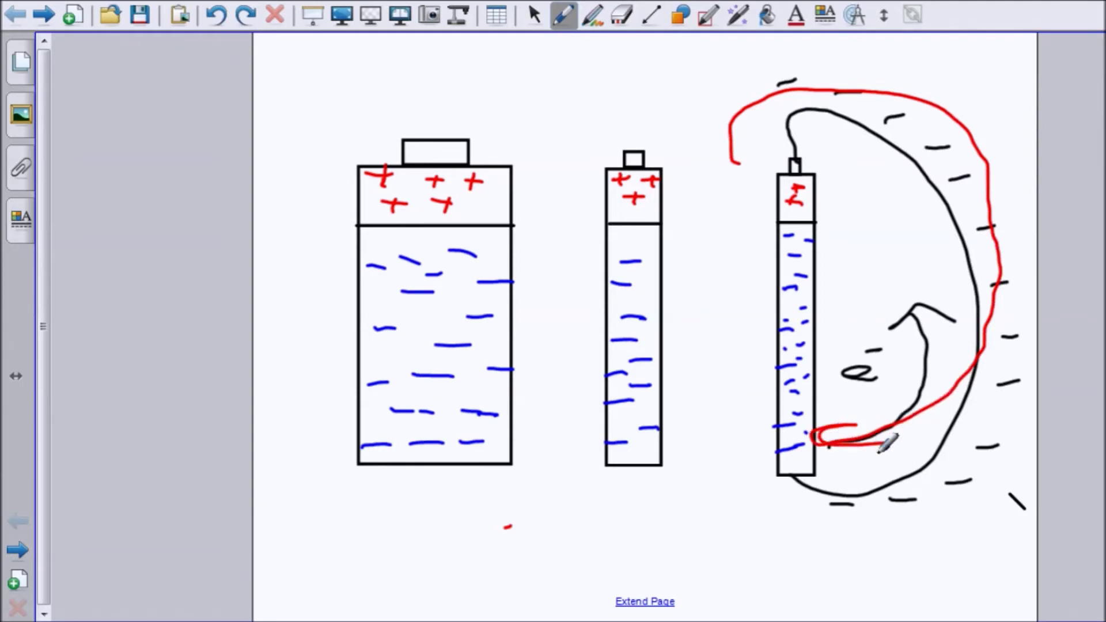
# Return to the notebook window and advance to a new blank page
pyautogui.hotkey('alt', 'Tab')
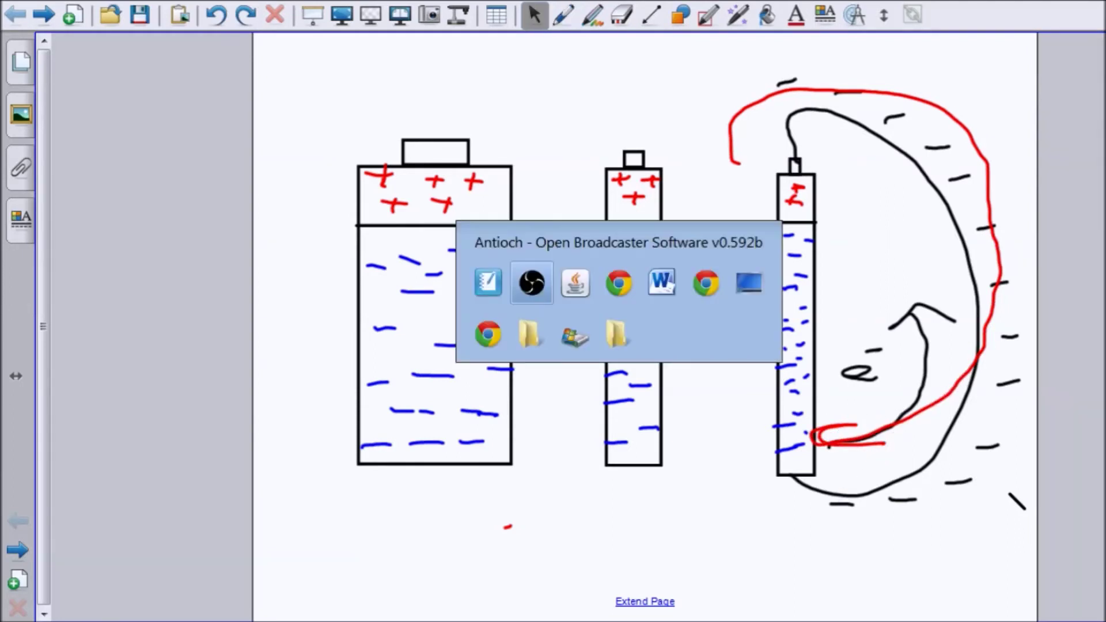
pyautogui.hotkey('alt', 'shift', 'Tab')
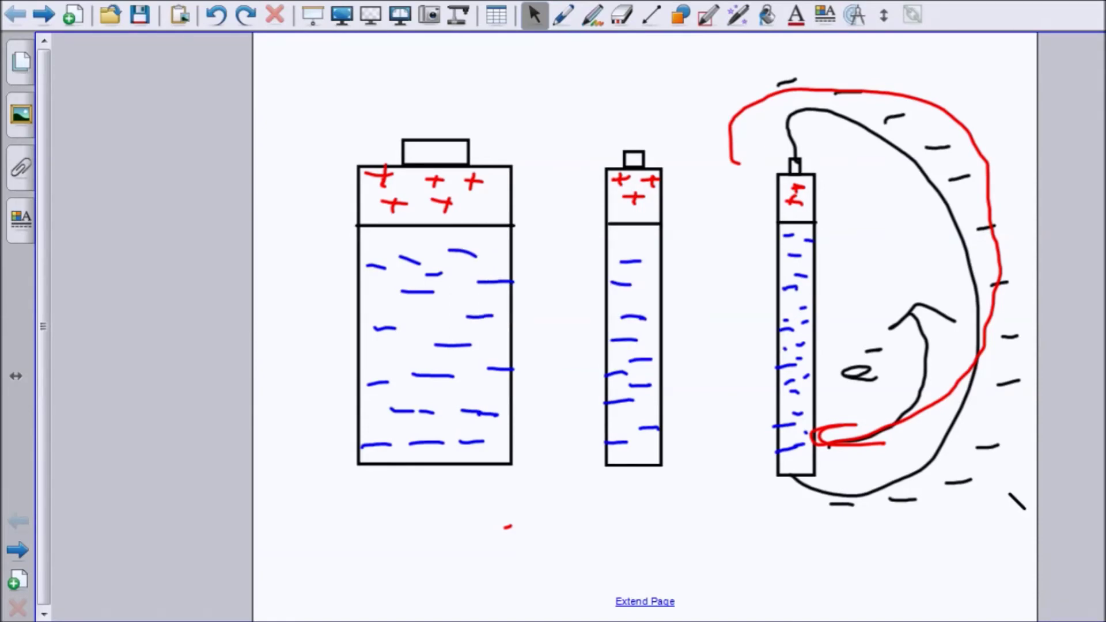
pyautogui.press('pagedown')
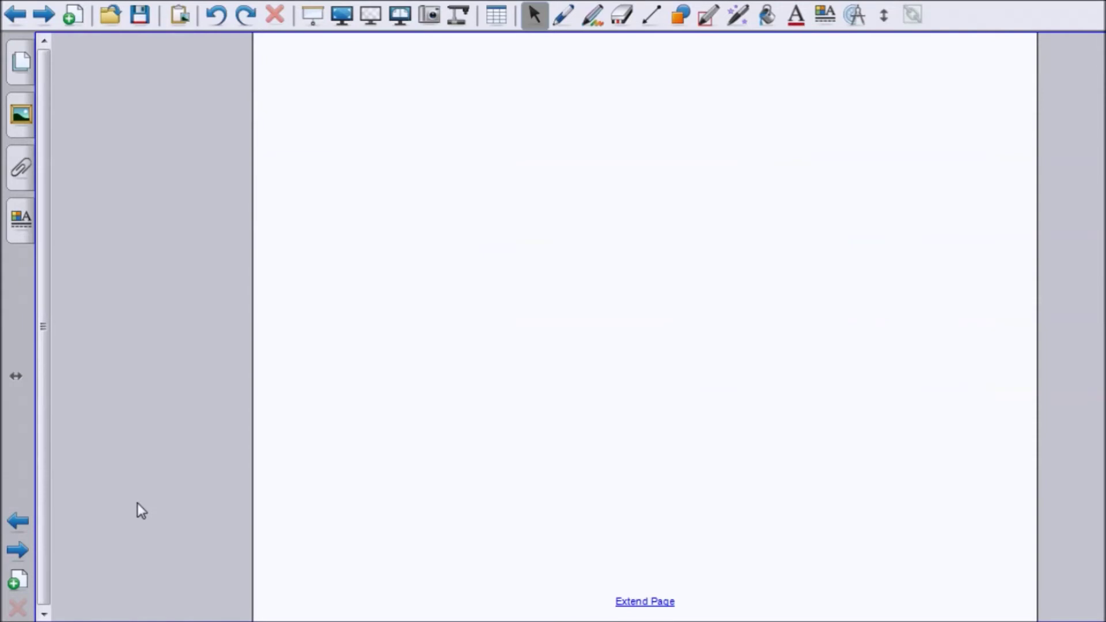
# Paste the Wikipedia circuit diagram, mark below the green wire in red, and draw a plus above the battery
pyautogui.hotkey('ctrl', 'v')
pyautogui.moveTo(556, 317); pyautogui.dragTo(673, 307)
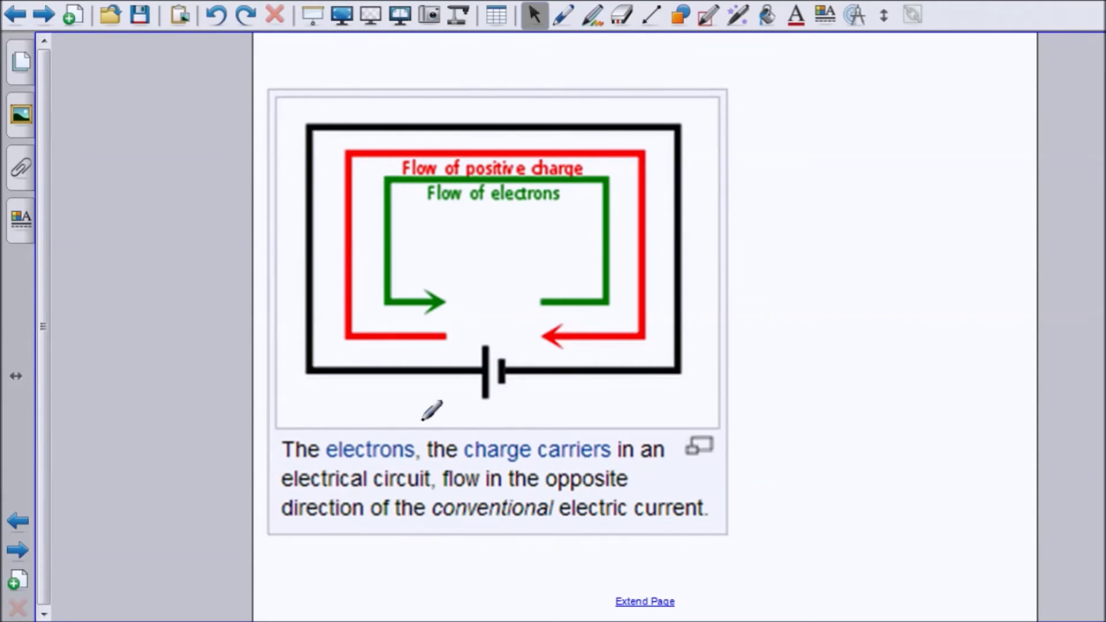
pyautogui.moveTo(458, 413)
pyautogui.mouseDown()
pyautogui.moveTo(526, 408)
pyautogui.moveTo(536, 360)
pyautogui.moveTo(453, 339)
pyautogui.moveTo(438, 395)
pyautogui.moveTo(506, 404)
pyautogui.mouseUp()
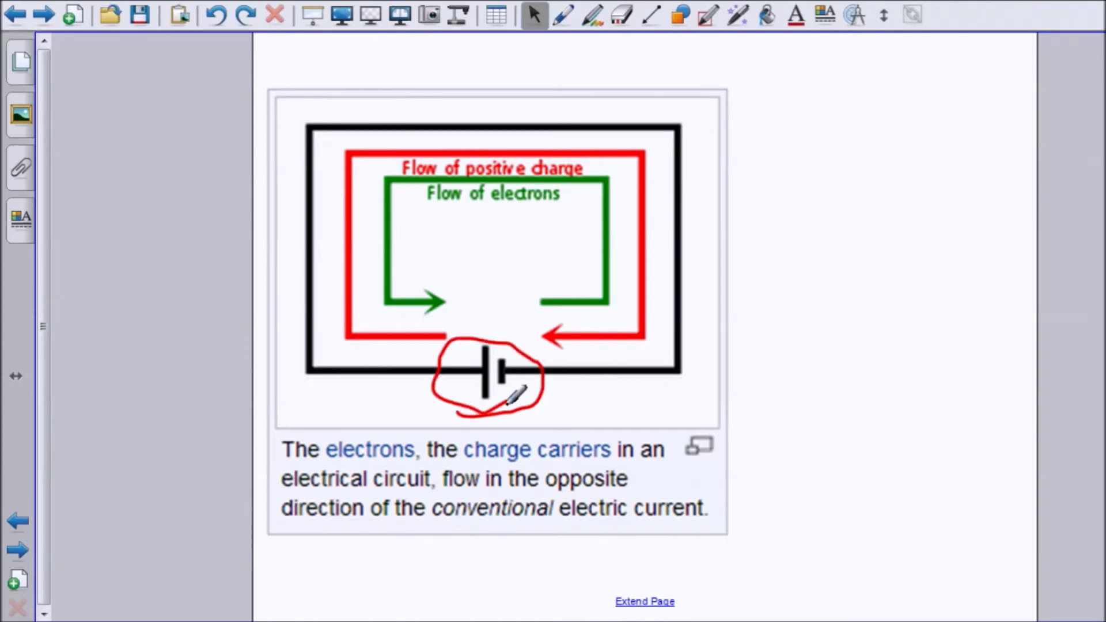
pyautogui.hotkey('ctrl', 'z')
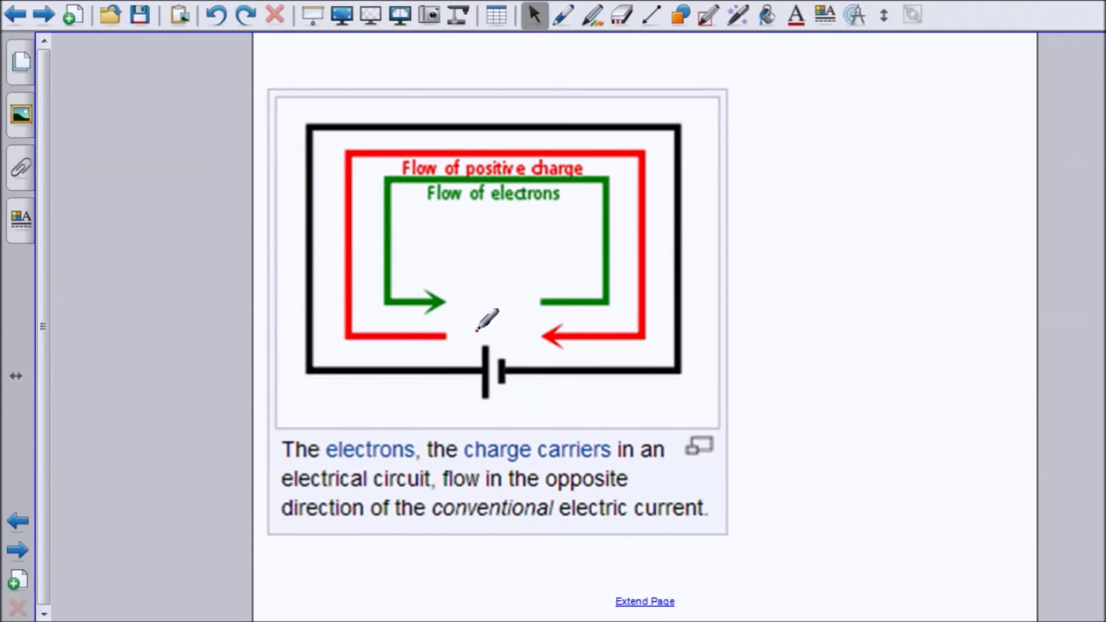
pyautogui.moveTo(477, 333)
pyautogui.mouseDown()
pyautogui.moveTo(478, 350)
pyautogui.moveTo(456, 337)
pyautogui.mouseUp()
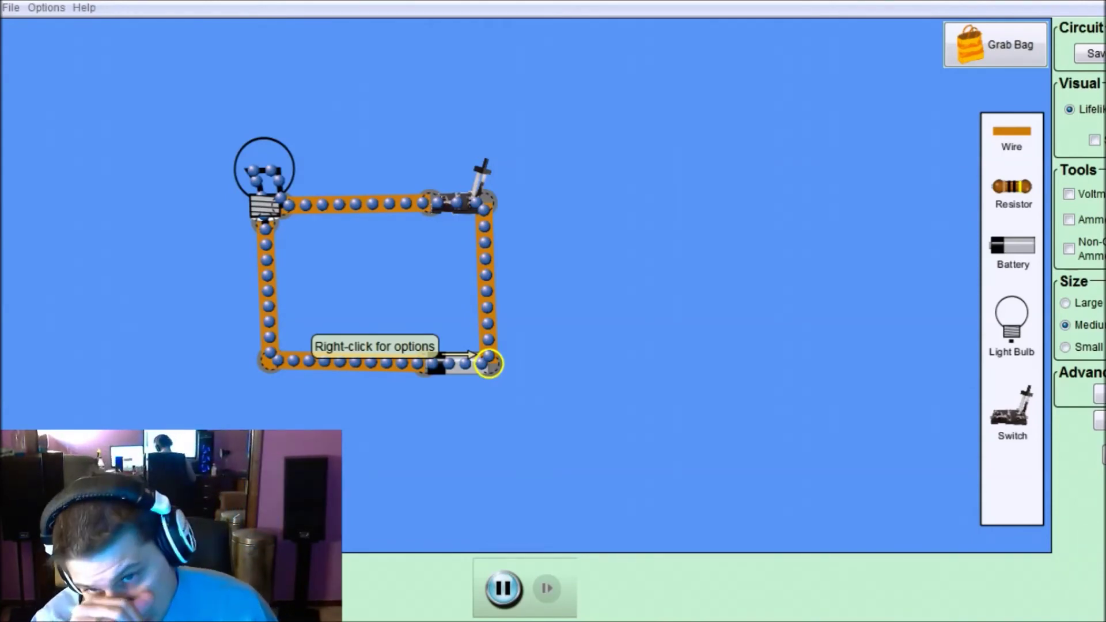
pyautogui.click(478, 178)
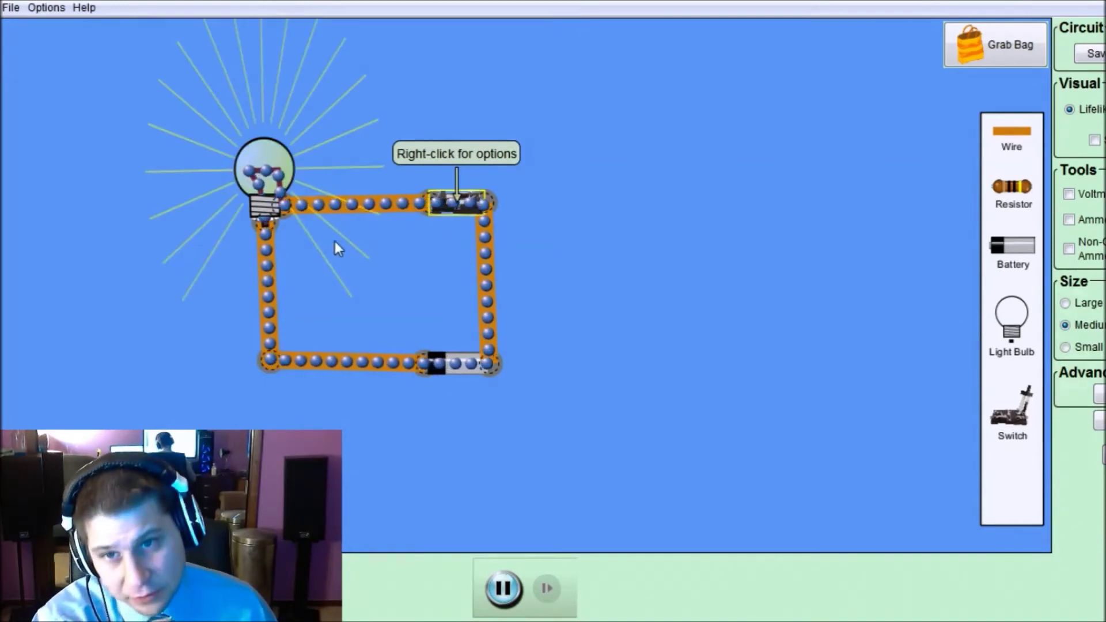
pyautogui.click(456, 203)
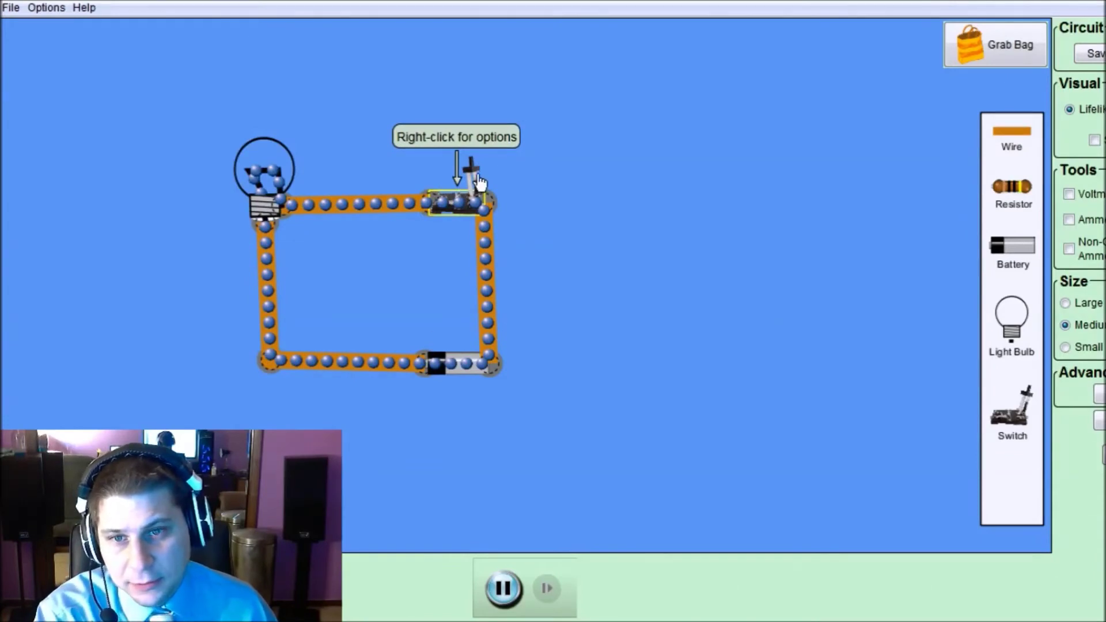
pyautogui.moveTo(487, 205); pyautogui.dragTo(491, 205)
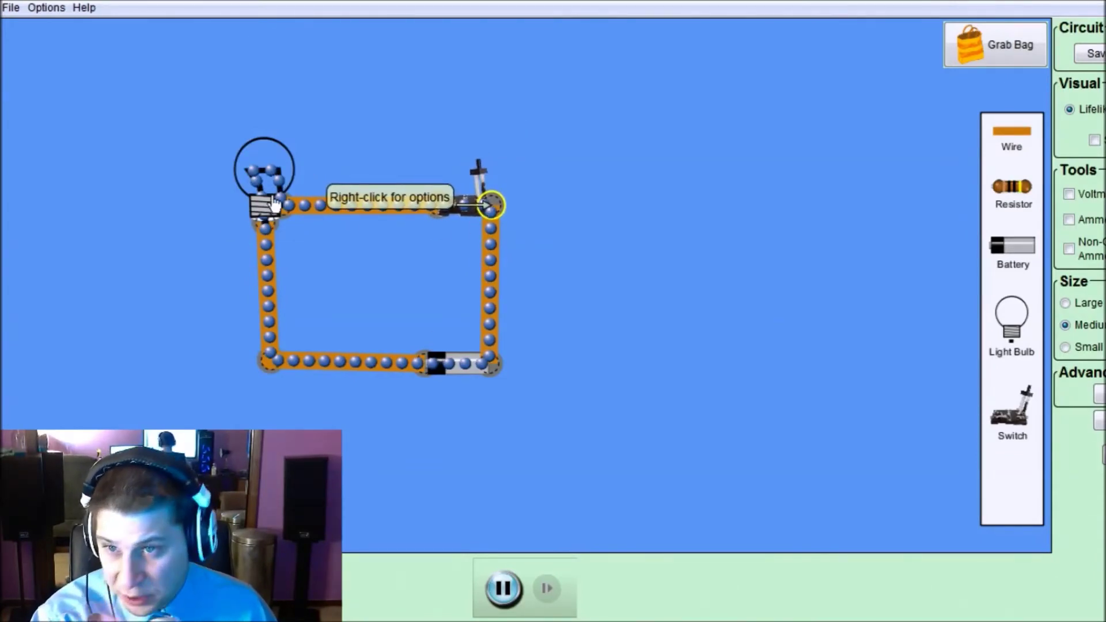
pyautogui.moveTo(275, 204); pyautogui.dragTo(286, 192)
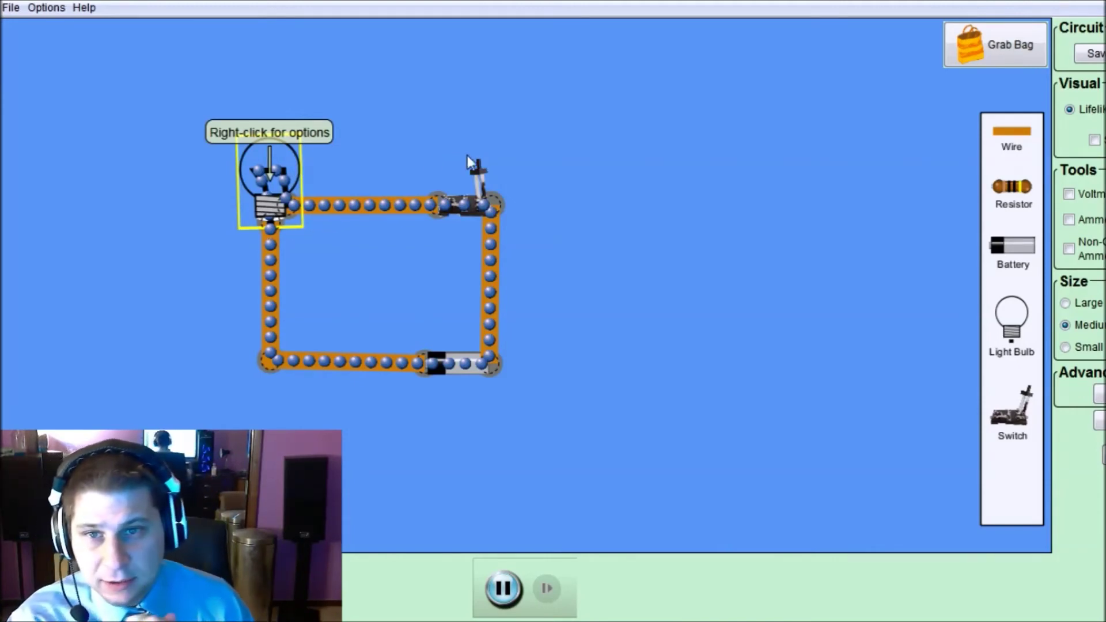
pyautogui.moveTo(477, 171); pyautogui.dragTo(434, 227)
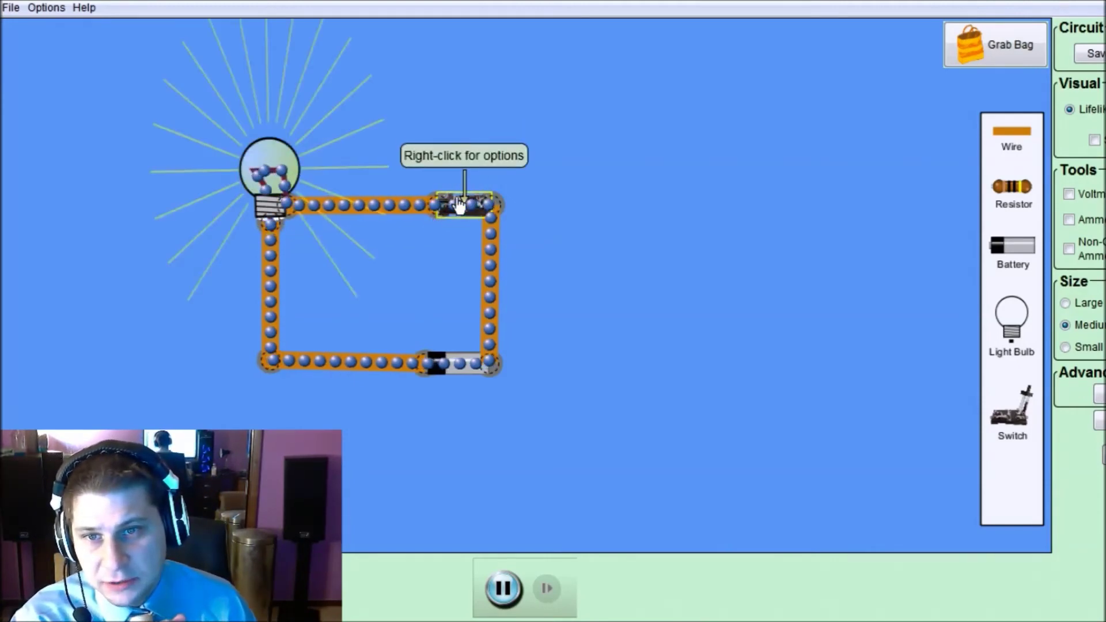
pyautogui.moveTo(459, 205); pyautogui.dragTo(458, 178)
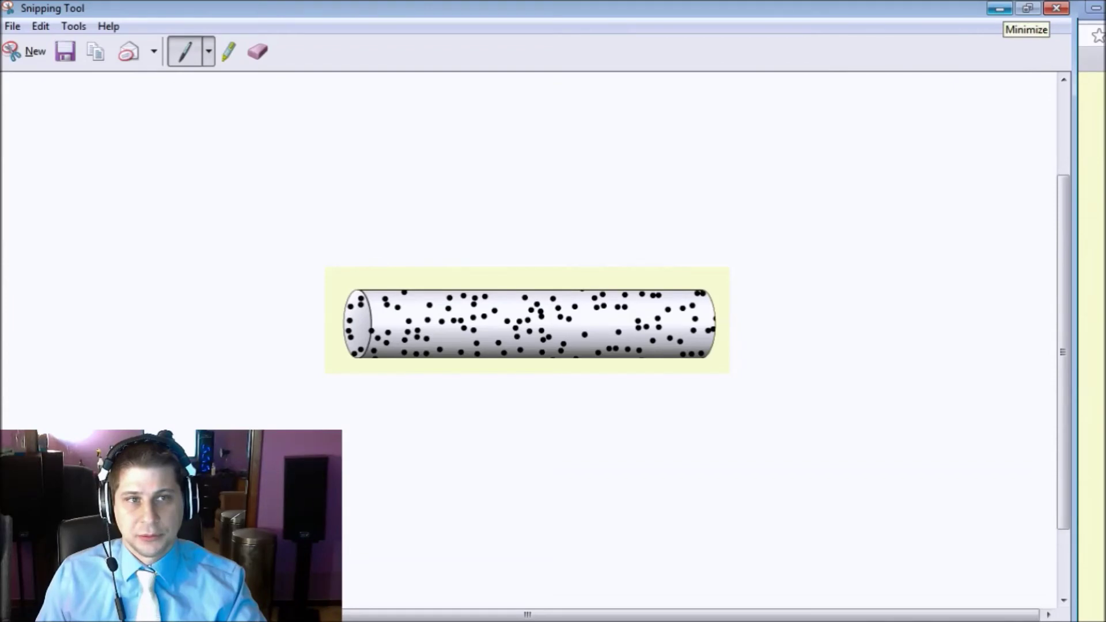
# Minimize Snipping Tool to reveal the Resistance in a Wire simulation at 1.25 ohm
pyautogui.click(1000, 8)
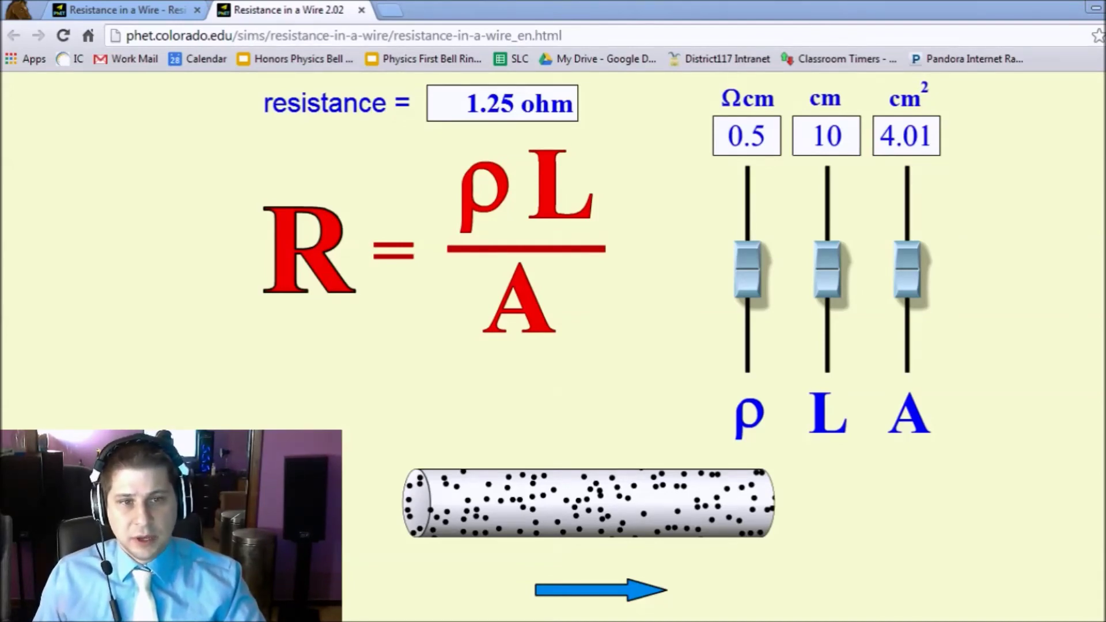
# Set wire length to 13.2 cm, then sweep the area slider before settling mid-track
pyautogui.moveTo(828, 269); pyautogui.dragTo(832, 166)
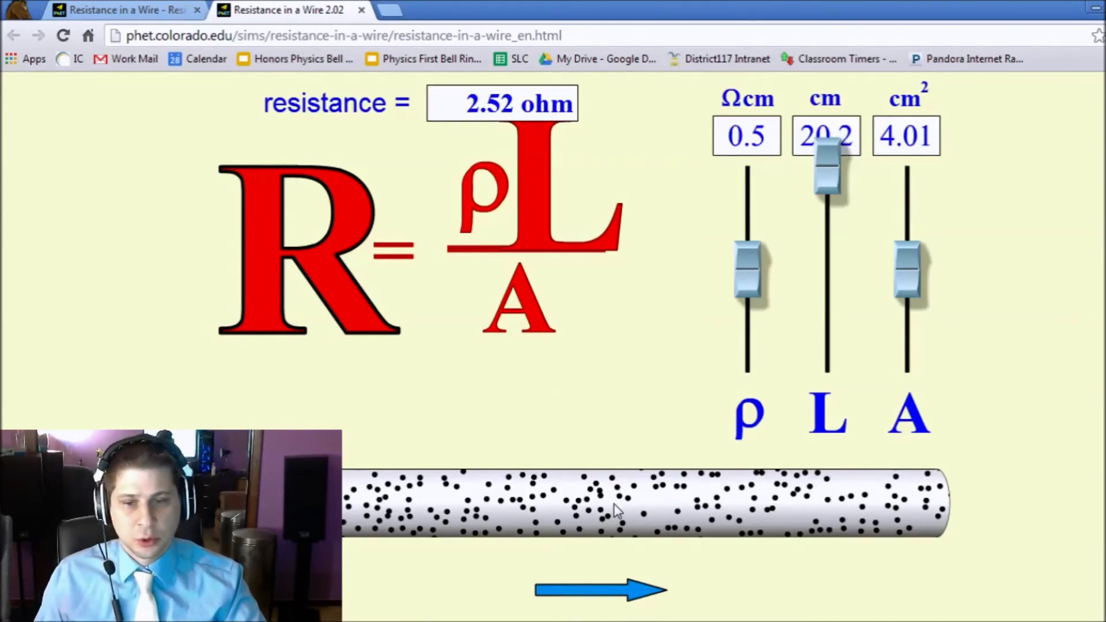
pyautogui.moveTo(828, 187); pyautogui.dragTo(830, 266)
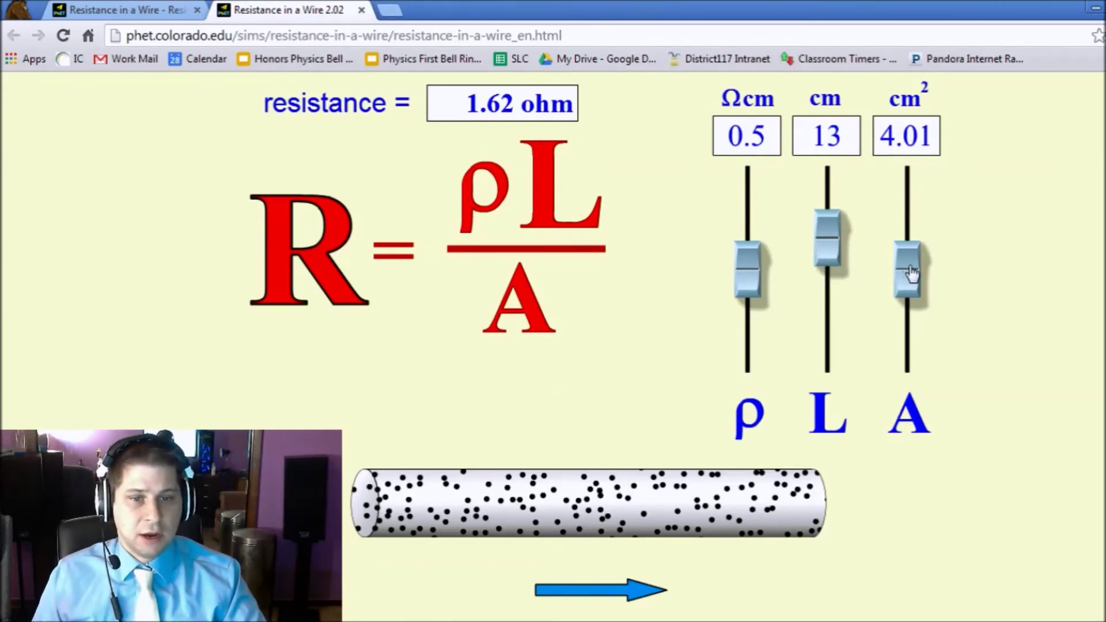
pyautogui.moveTo(908, 272); pyautogui.dragTo(941, 320)
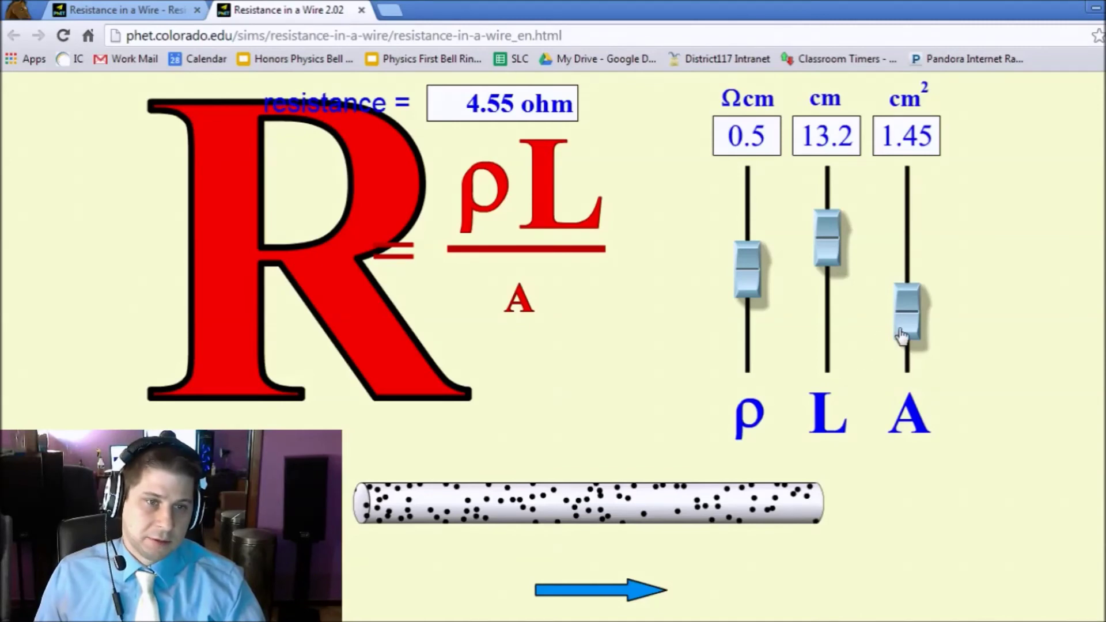
pyautogui.moveTo(903, 324); pyautogui.dragTo(945, 153)
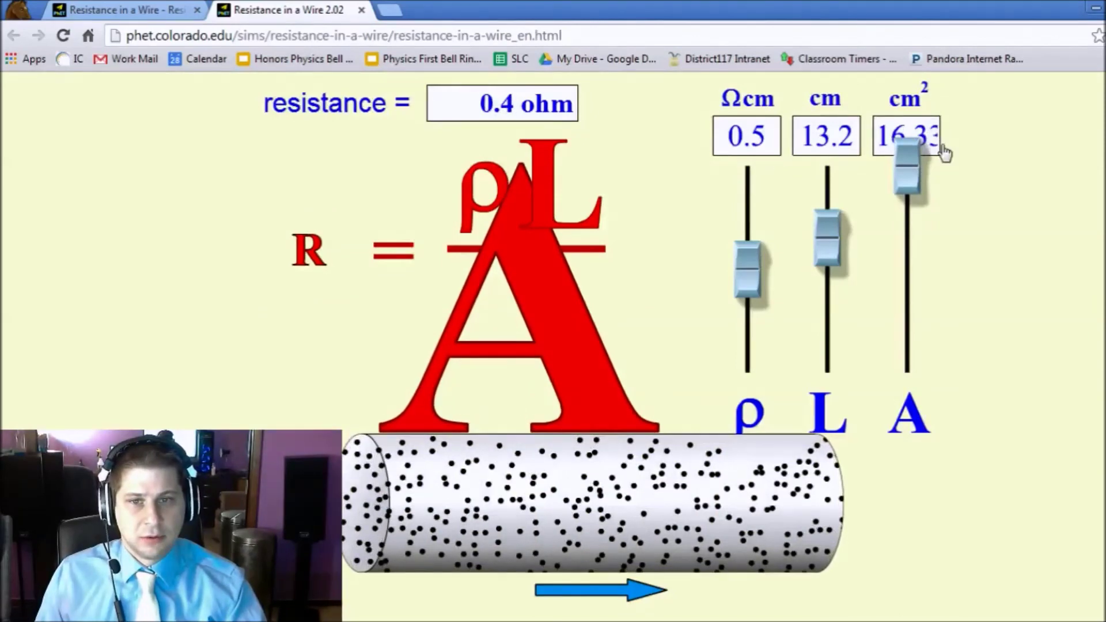
pyautogui.moveTo(943, 153); pyautogui.dragTo(983, 289)
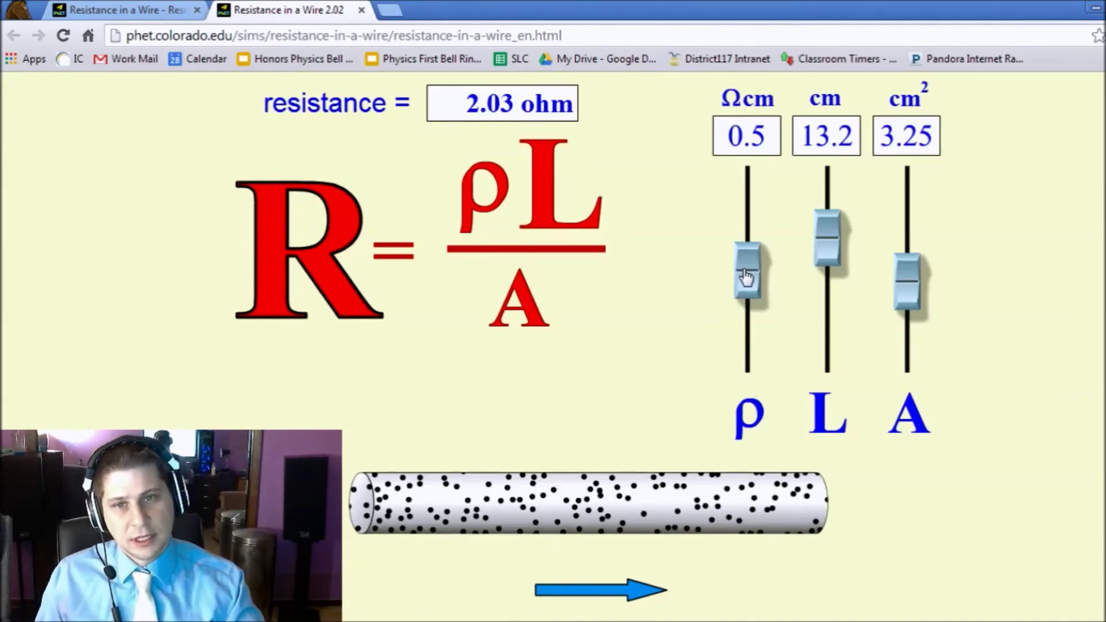
# Swing resistivity to its maximum and near zero, then settle around 0.52 Ω·cm
pyautogui.moveTo(747, 281); pyautogui.dragTo(759, 211)
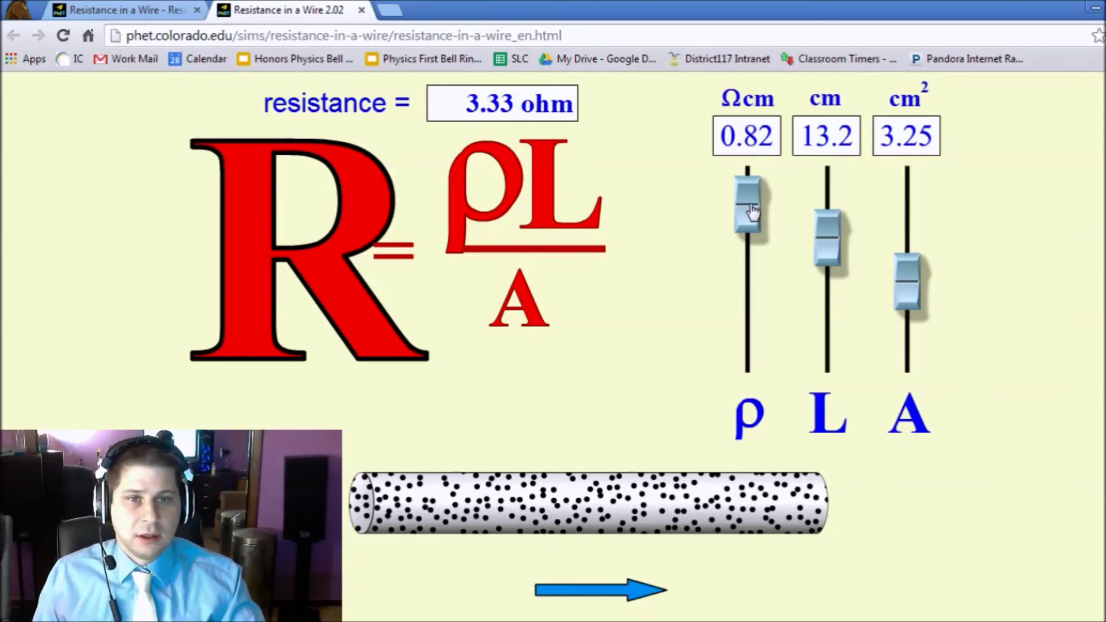
pyautogui.moveTo(752, 212); pyautogui.dragTo(754, 154)
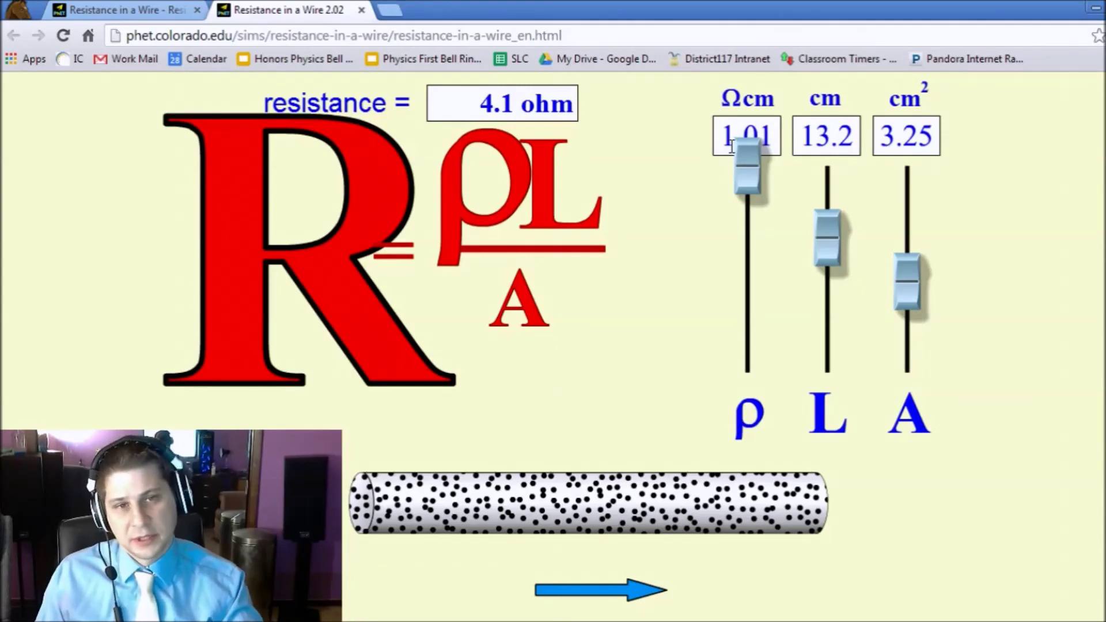
pyautogui.moveTo(748, 172); pyautogui.dragTo(740, 385)
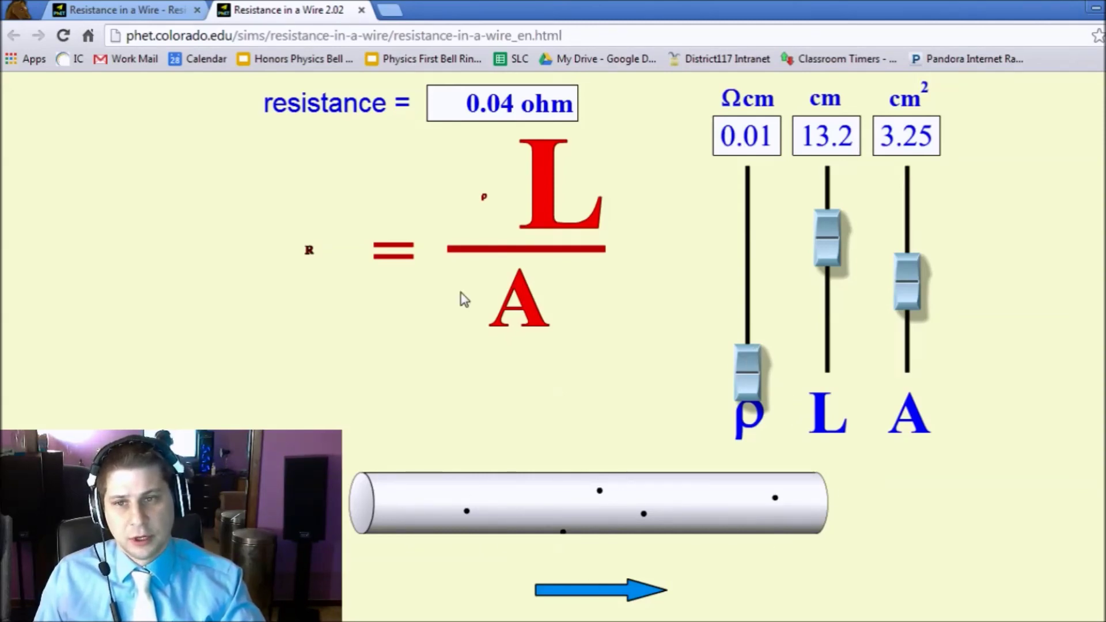
pyautogui.moveTo(782, 389); pyautogui.dragTo(826, 297)
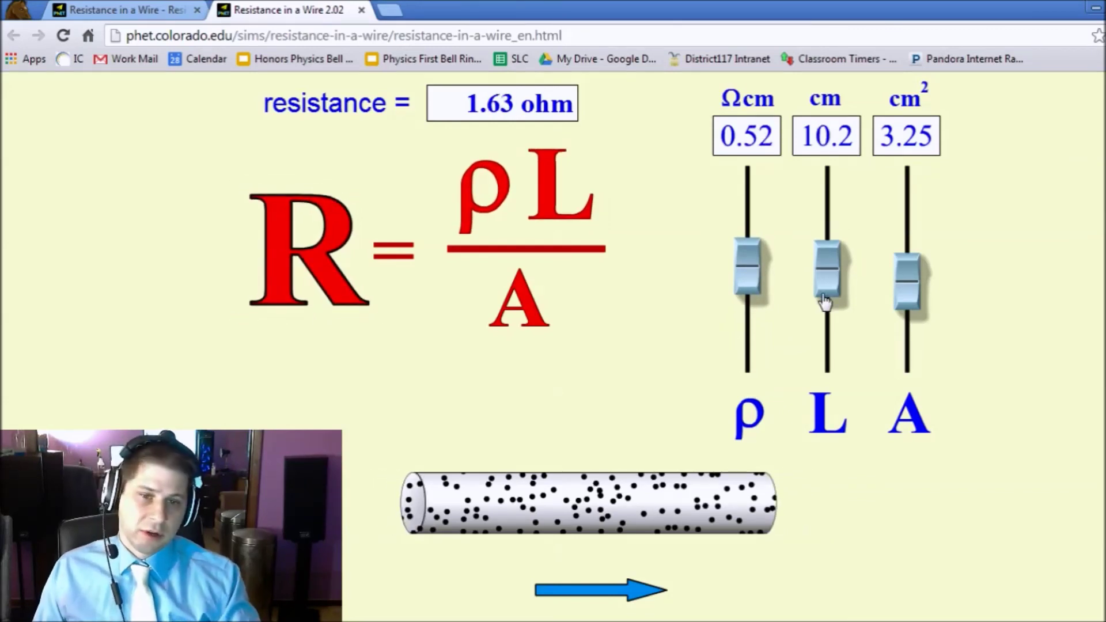